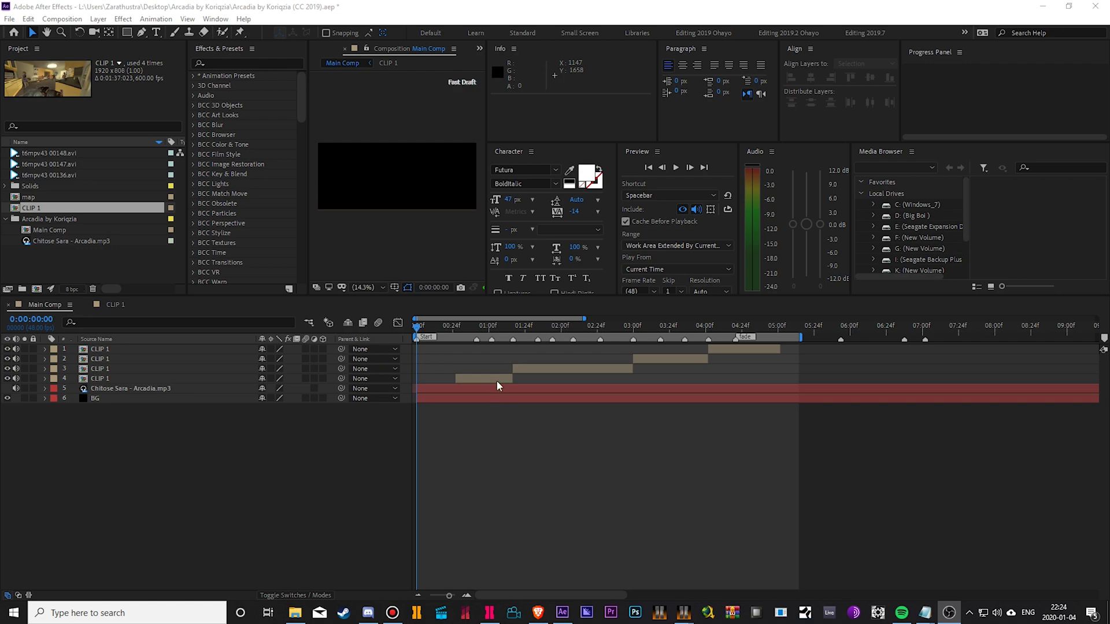
# Preview Main Comp from its start in an enlarged composition view, then restore the normal layout
pyautogui.click(470, 328)
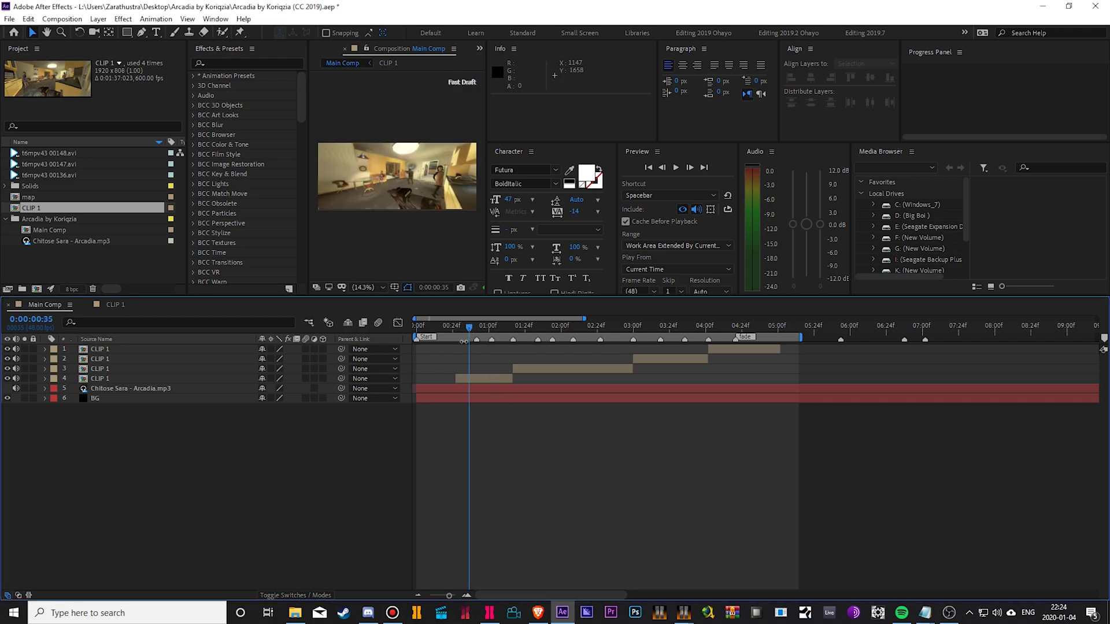
pyautogui.click(391, 246)
pyautogui.moveTo(437, 330); pyautogui.dragTo(415, 327)
pyautogui.click(394, 243)
pyautogui.press('`')
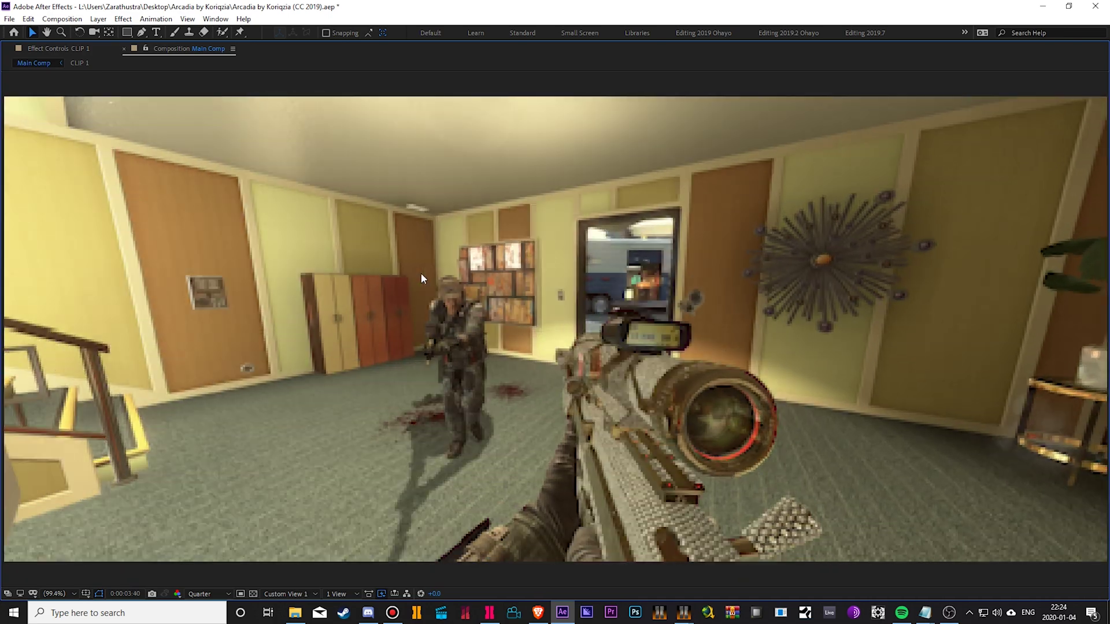
pyautogui.press('space')
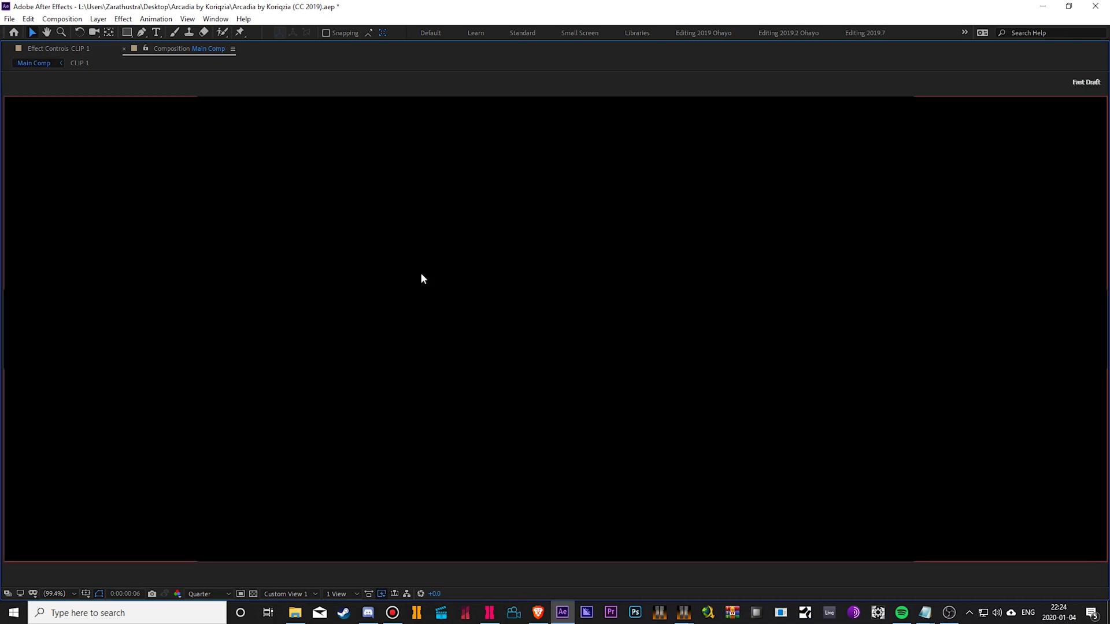
pyautogui.press('`')
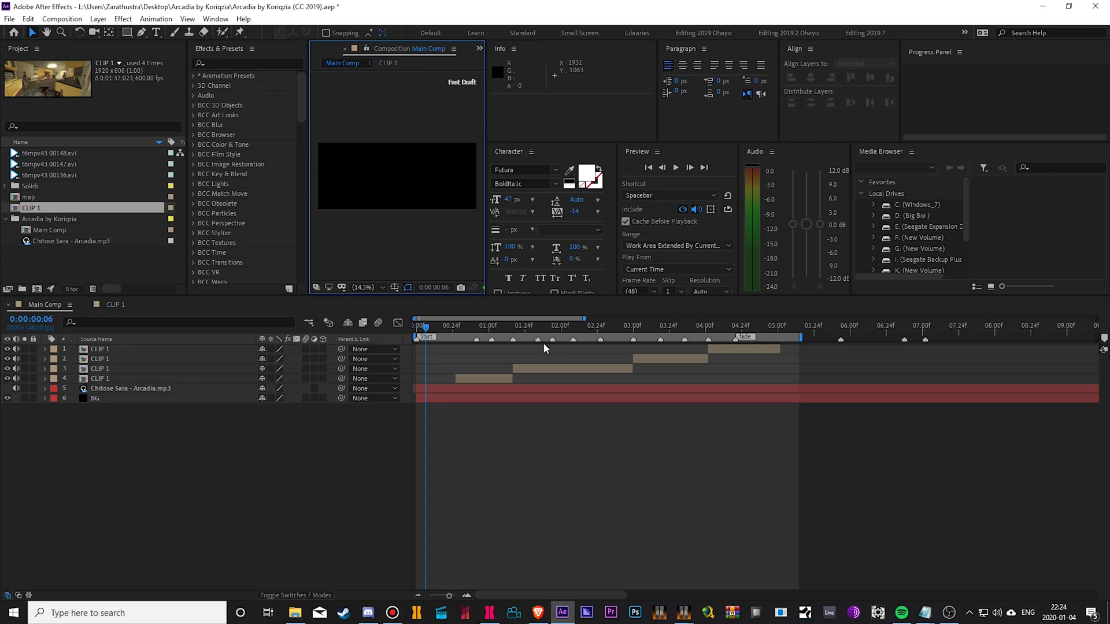
# Add CLIP 1 as the top layer of Main Comp starting at 0:00:00:26 and enable time remapping on it
pyautogui.click(460, 328)
pyautogui.moveTo(459, 327); pyautogui.dragTo(455, 327)
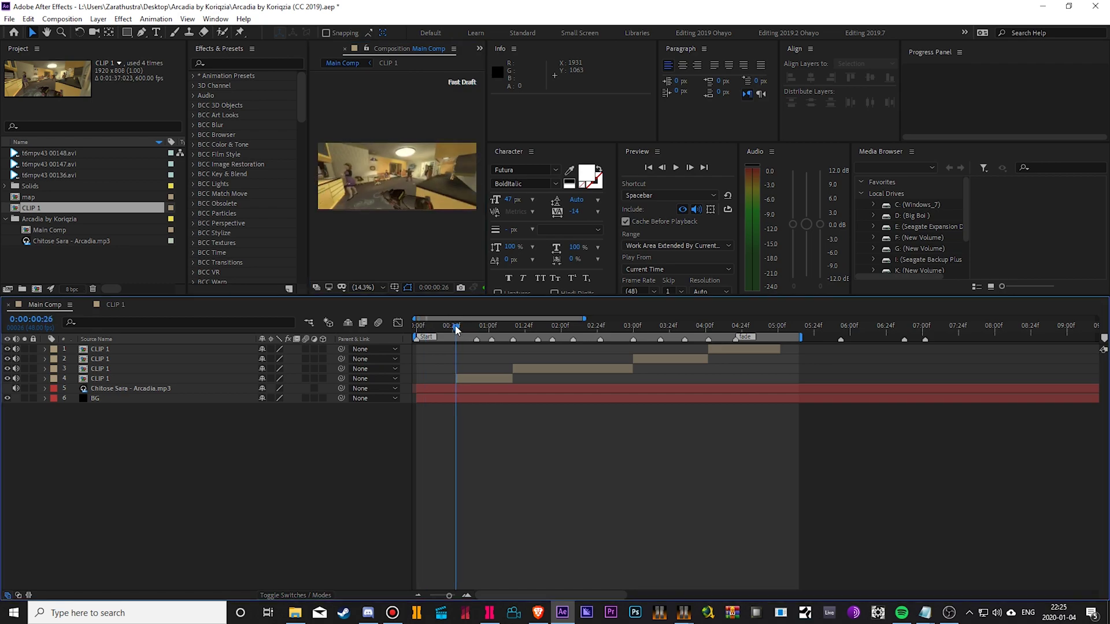
pyautogui.moveTo(27, 208); pyautogui.dragTo(108, 346)
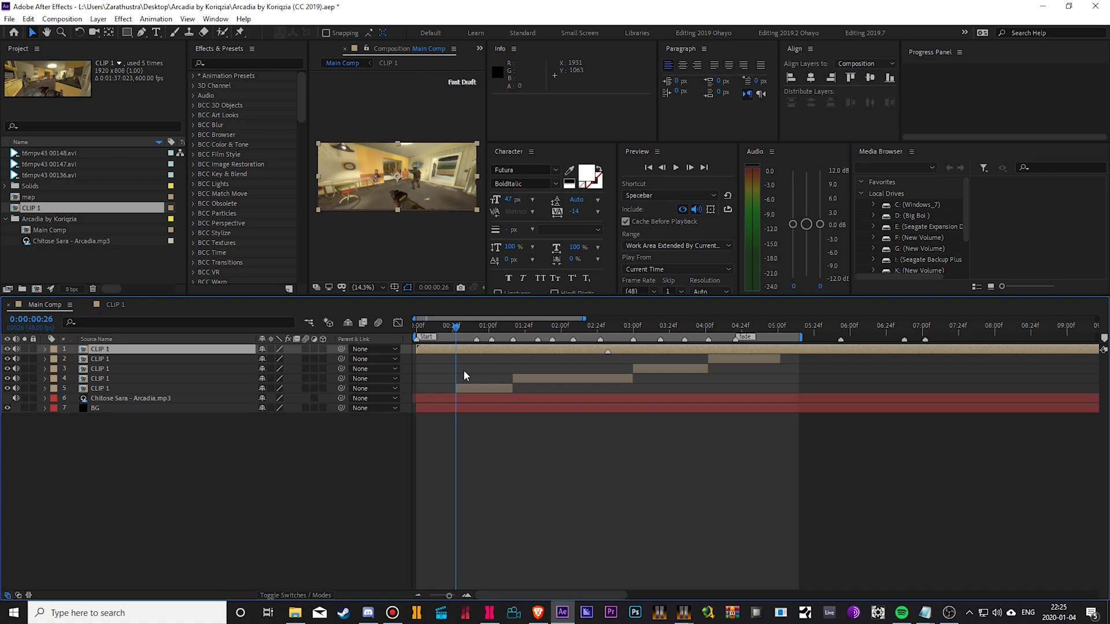
pyautogui.press('[')
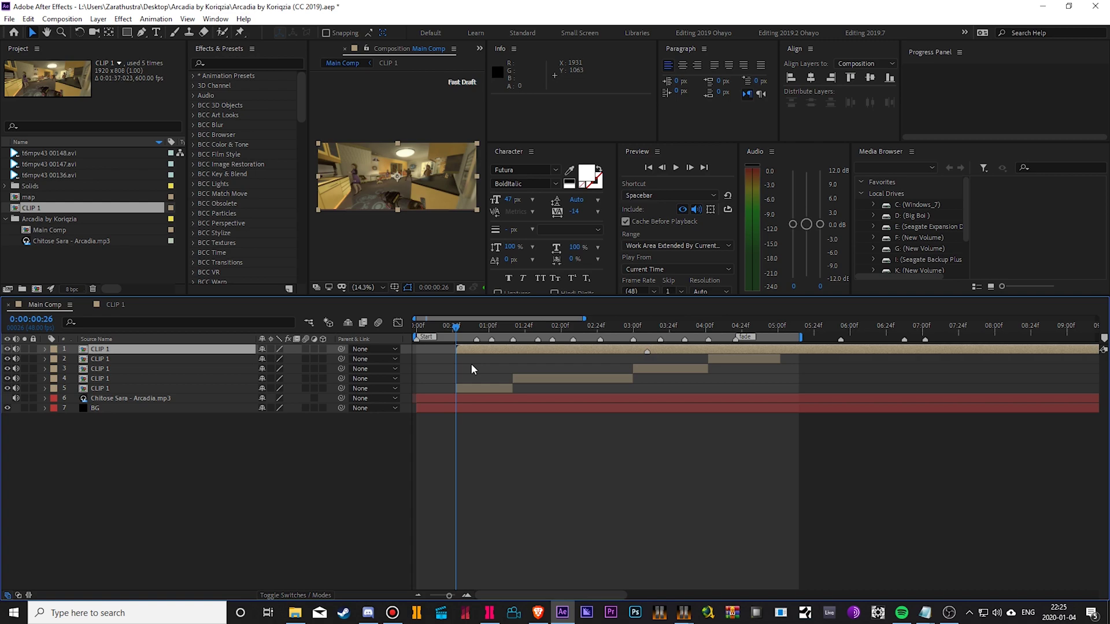
pyautogui.hotkey('ctrl', 'alt', 't')
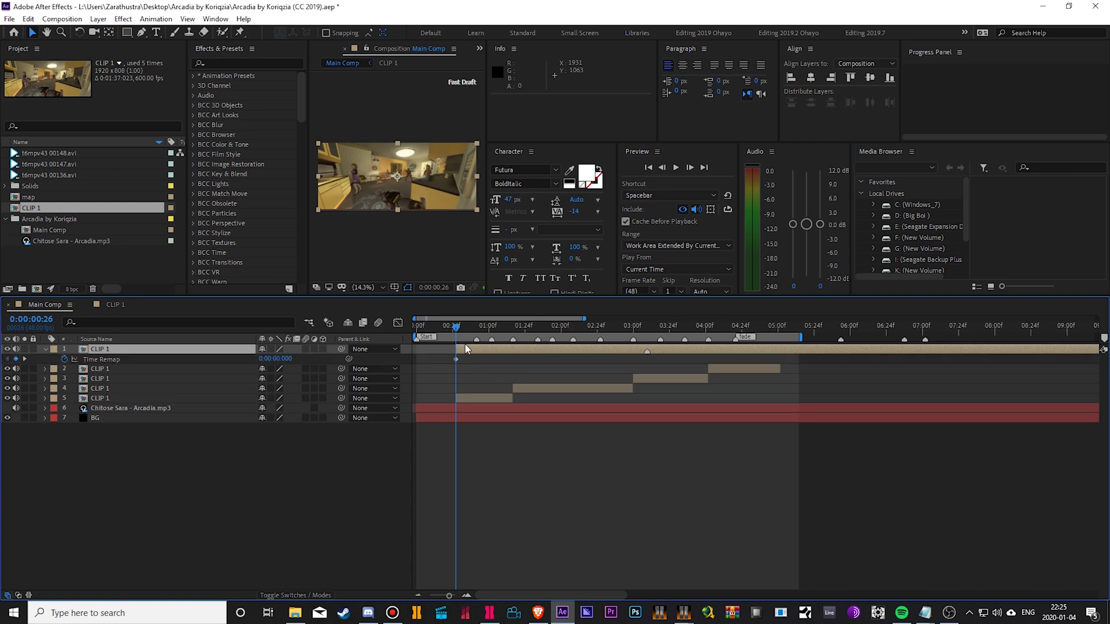
# At 0:00:01:16, with the composition view enlarged, set the top CLIP 1 layer's Time Remap value to 0:00:01:429
pyautogui.press('=')
pyautogui.click(513, 374)
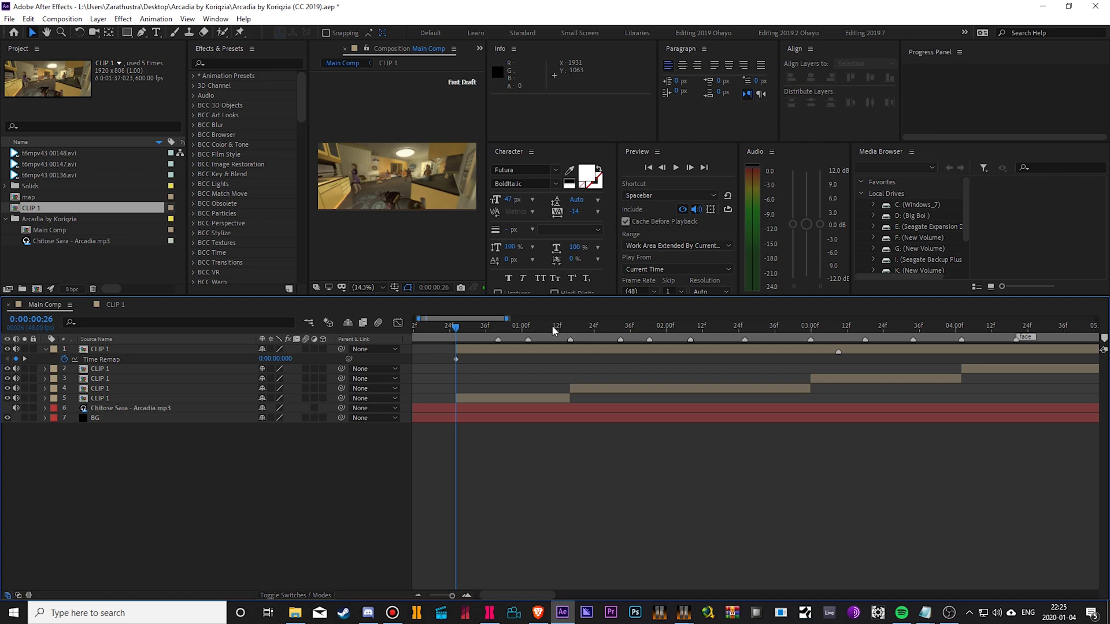
pyautogui.moveTo(554, 331); pyautogui.dragTo(570, 331)
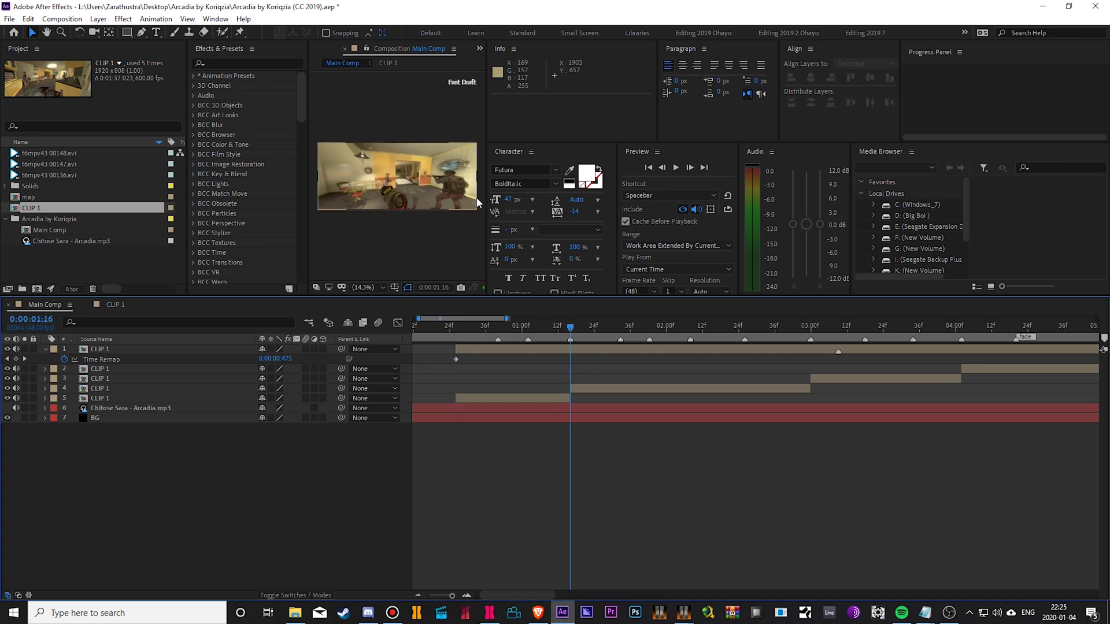
pyautogui.moveTo(487, 201); pyautogui.dragTo(827, 202)
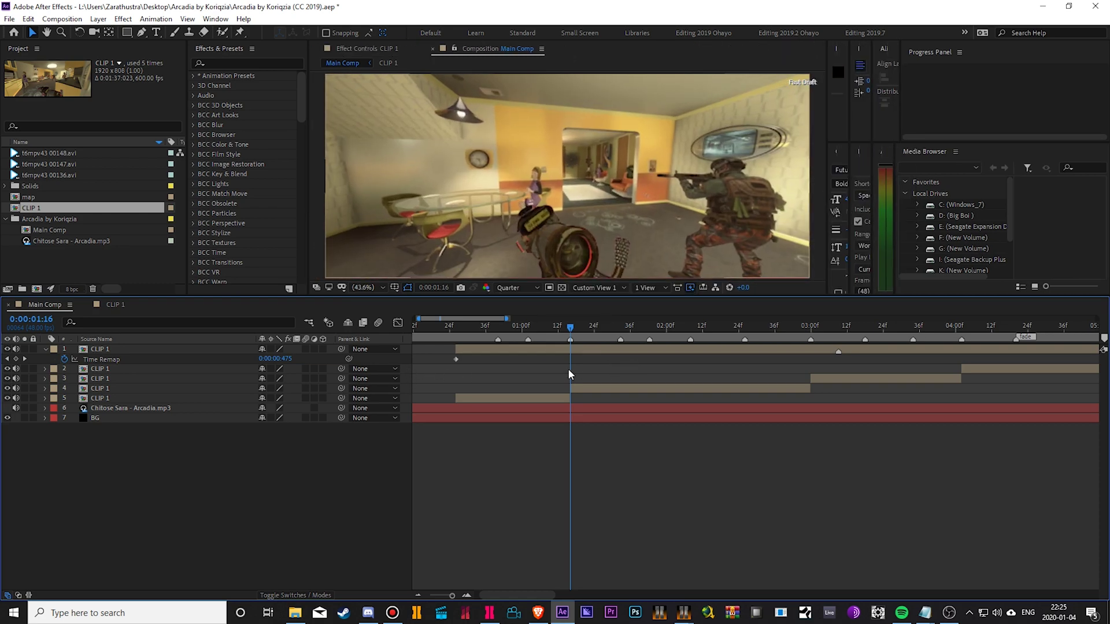
pyautogui.moveTo(283, 359); pyautogui.dragTo(595, 357)
# Split the top CLIP 1 layer at 0:00:01:16, remove the remainder, and move its second Time Remap keyframe to 0:00:01:15
pyautogui.click(571, 350)
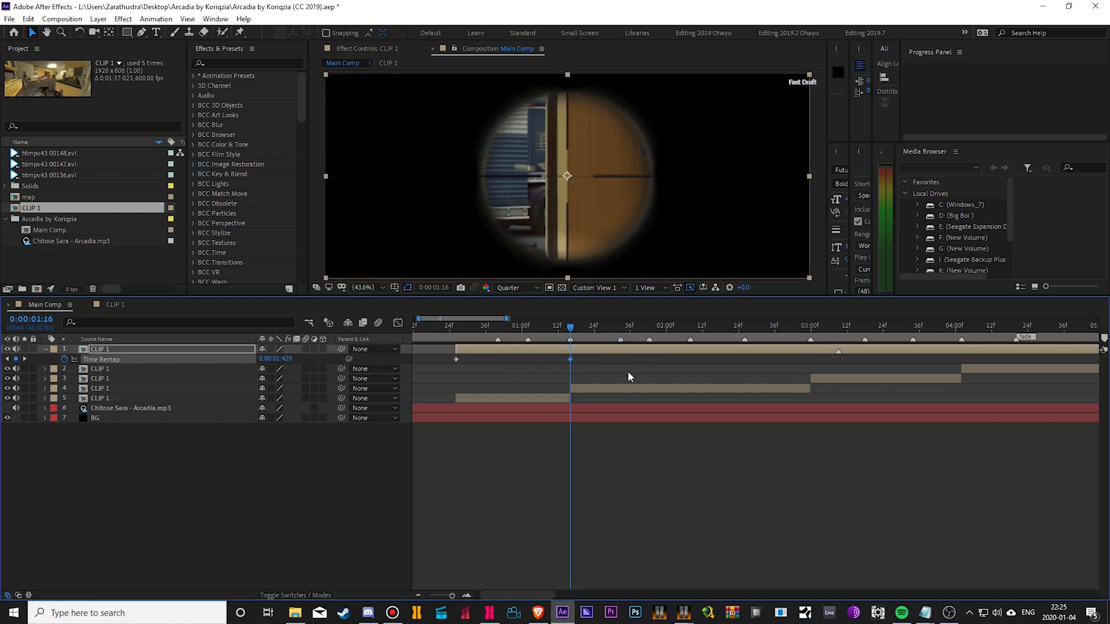
pyautogui.hotkey('ctrl', 'shift', 'd')
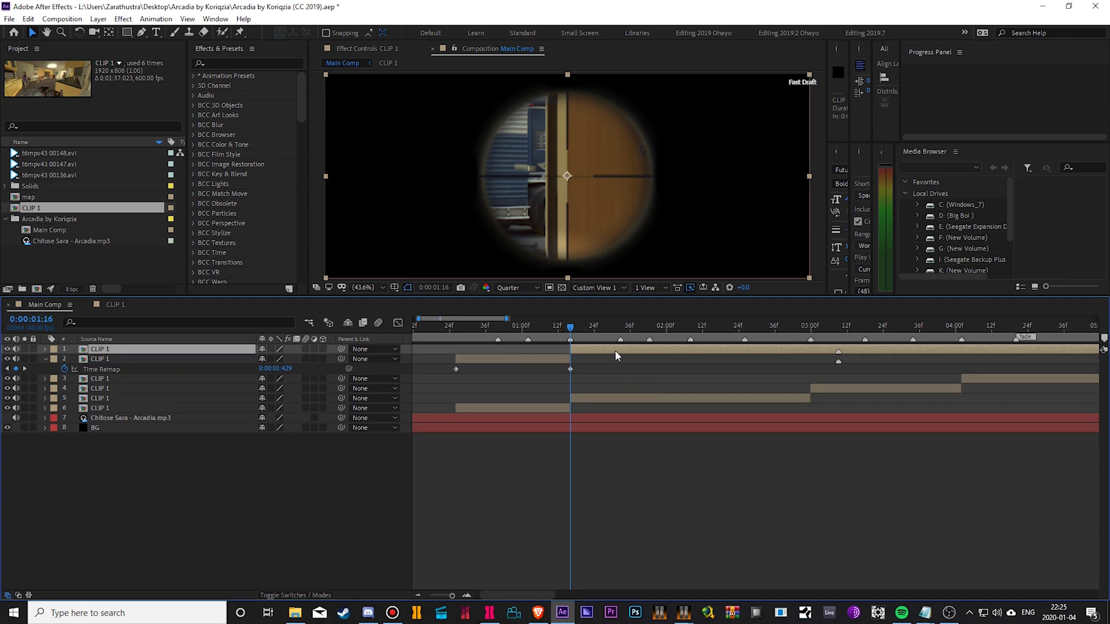
pyautogui.press('Delete')
pyautogui.moveTo(570, 359); pyautogui.dragTo(567, 331)
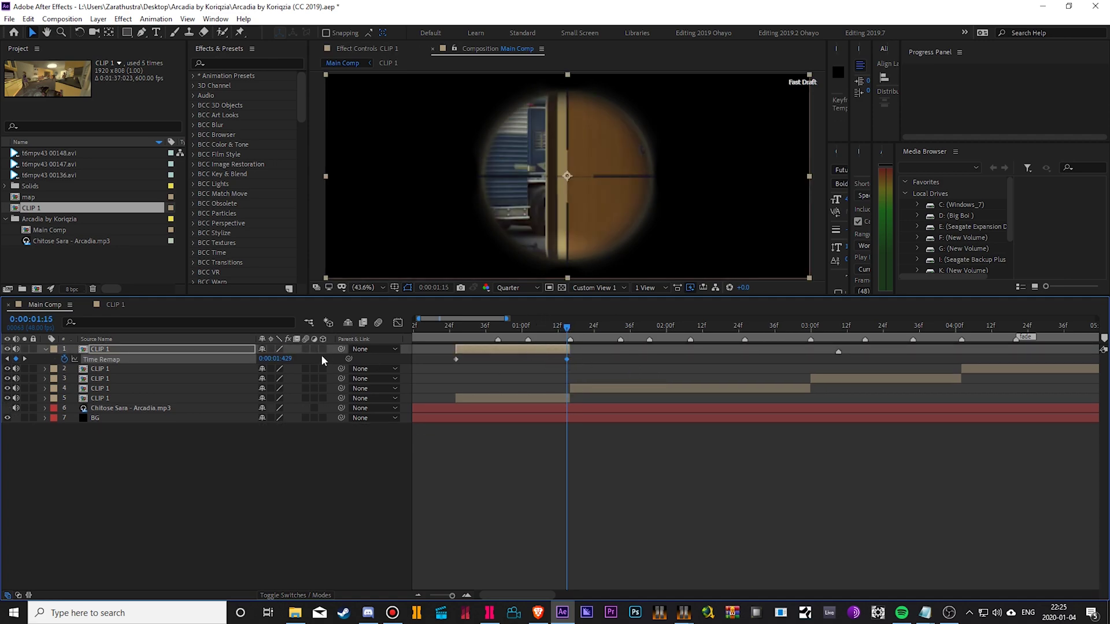
pyautogui.moveTo(612, 364); pyautogui.dragTo(446, 363)
pyautogui.click(484, 365)
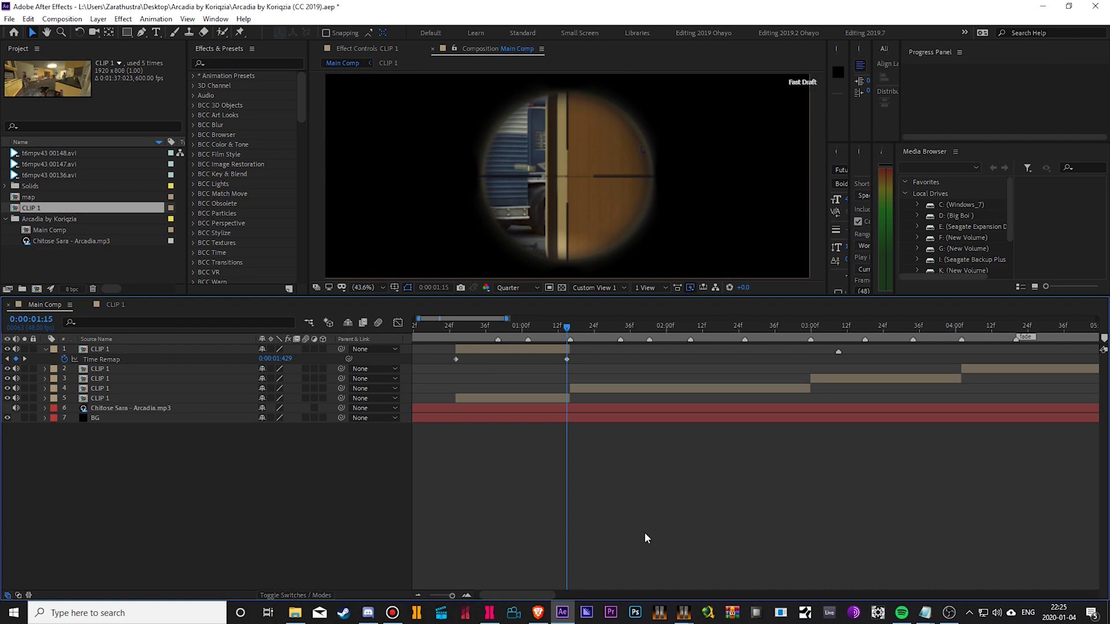
# Switch to the browser and copy the entire code of selectKeysInWorkArea.jsx from the zl_Scriptlets repository page
pyautogui.click(537, 612)
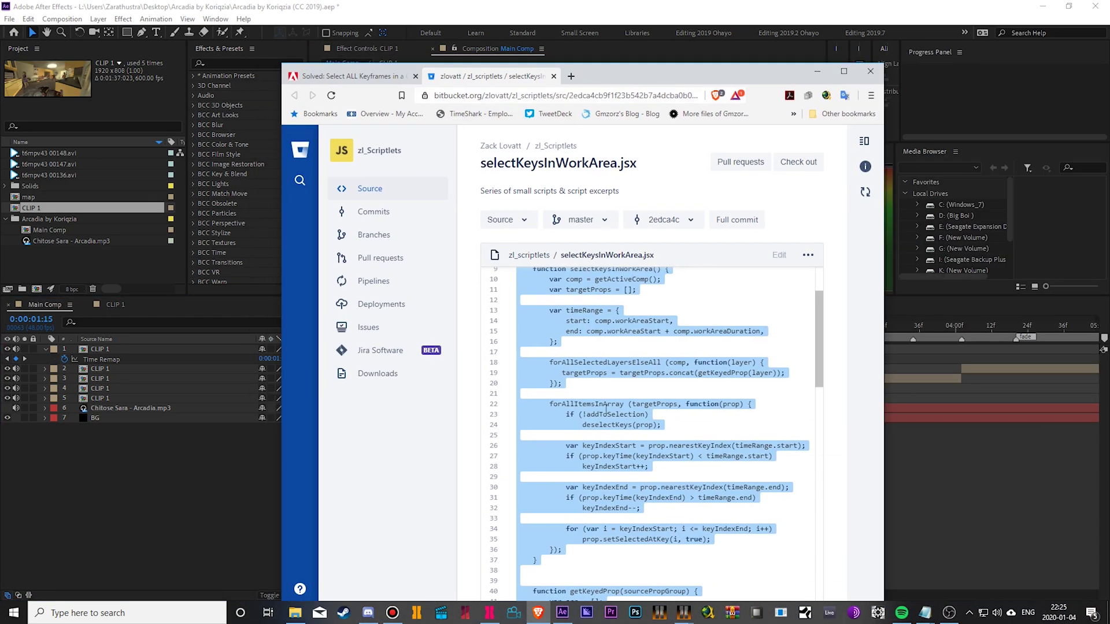
pyautogui.click(686, 487)
pyautogui.doubleClick(661, 425)
pyautogui.scroll(-1, 647, 419)
pyautogui.scroll(2, 692, 516)
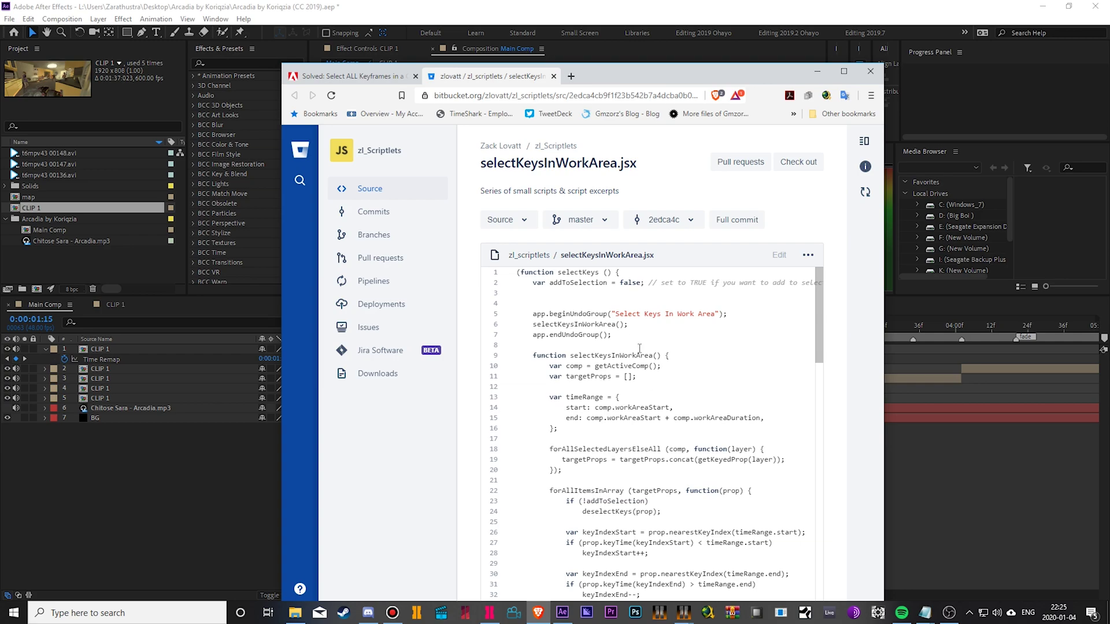
pyautogui.hotkey('ctrl', 'a')
pyautogui.hotkey('ctrl', 's')
pyautogui.click(790, 361)
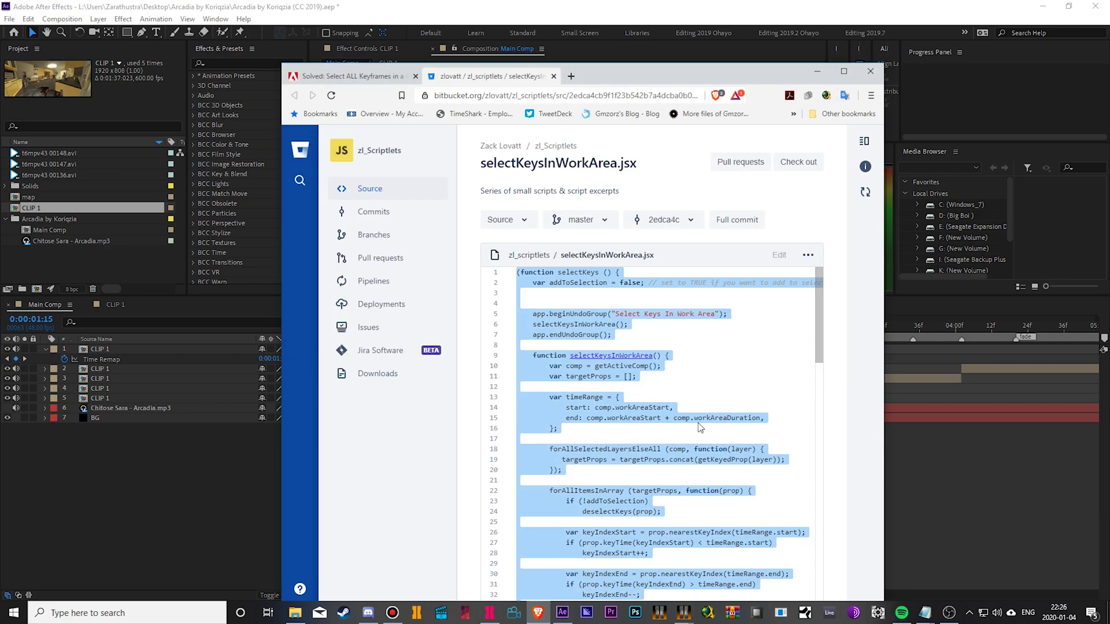
pyautogui.click(699, 426)
pyautogui.hotkey('ctrl', 'a')
pyautogui.click(822, 73)
# Create a new text document on the desktop, open it in Notepad and paste the copied script code
pyautogui.click(1042, 6)
pyautogui.rightClick(680, 531)
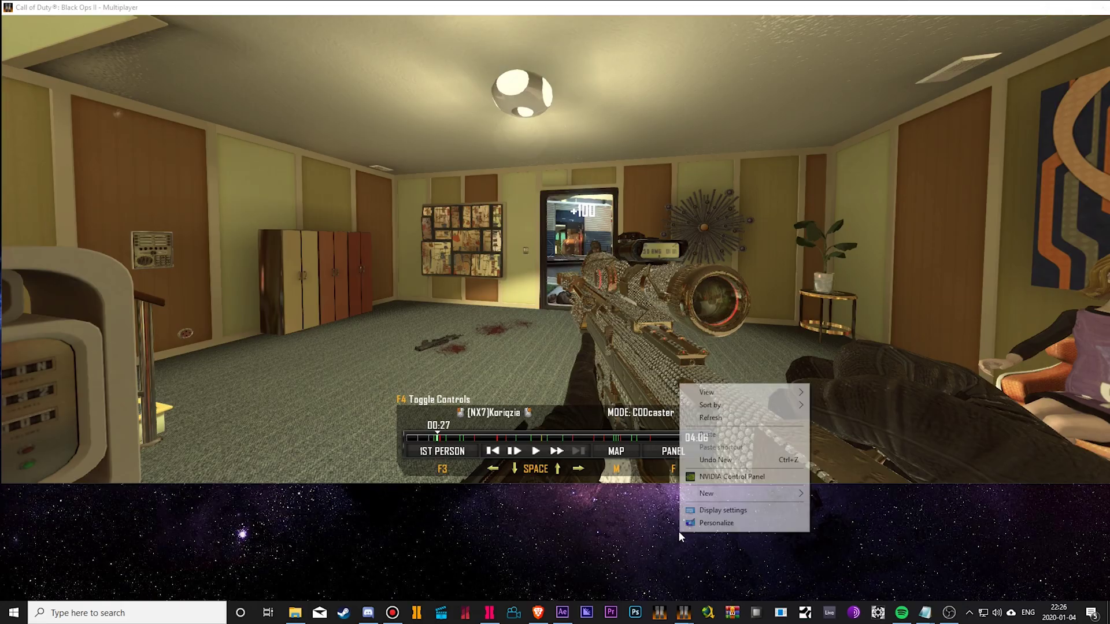
pyautogui.moveTo(744, 497)
pyautogui.click(850, 574)
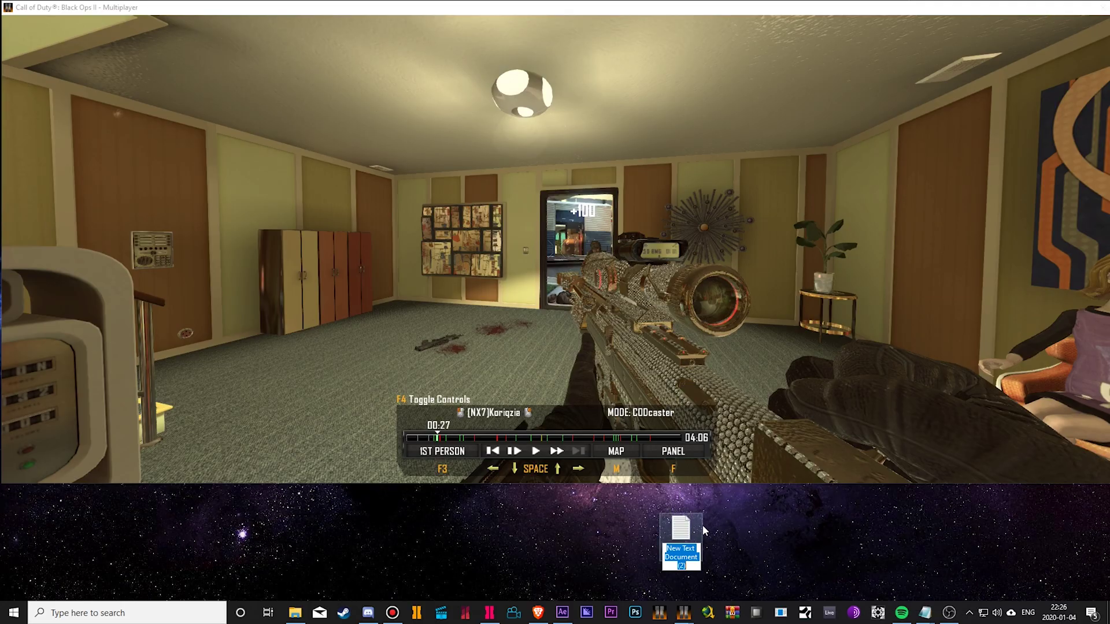
pyautogui.doubleClick(701, 526)
pyautogui.hotkey('ctrl', 'v')
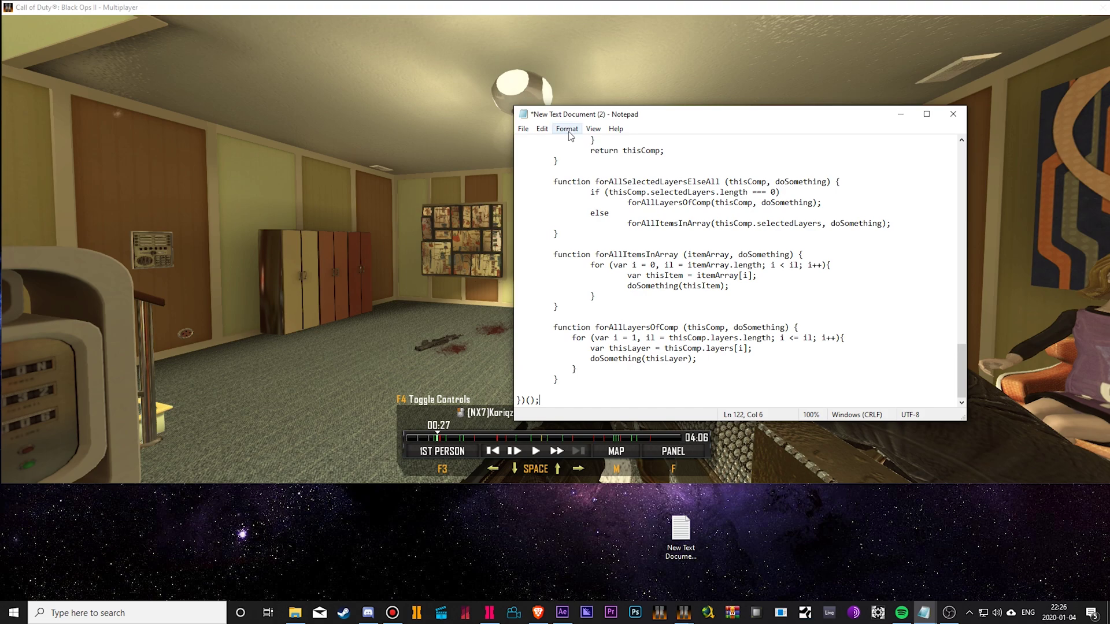
# Save the document to the desktop as "all seclect.jsx" with the file type All Files
pyautogui.scroll(3, 705, 294)
pyautogui.scroll(5, 705, 294)
pyautogui.click(523, 128)
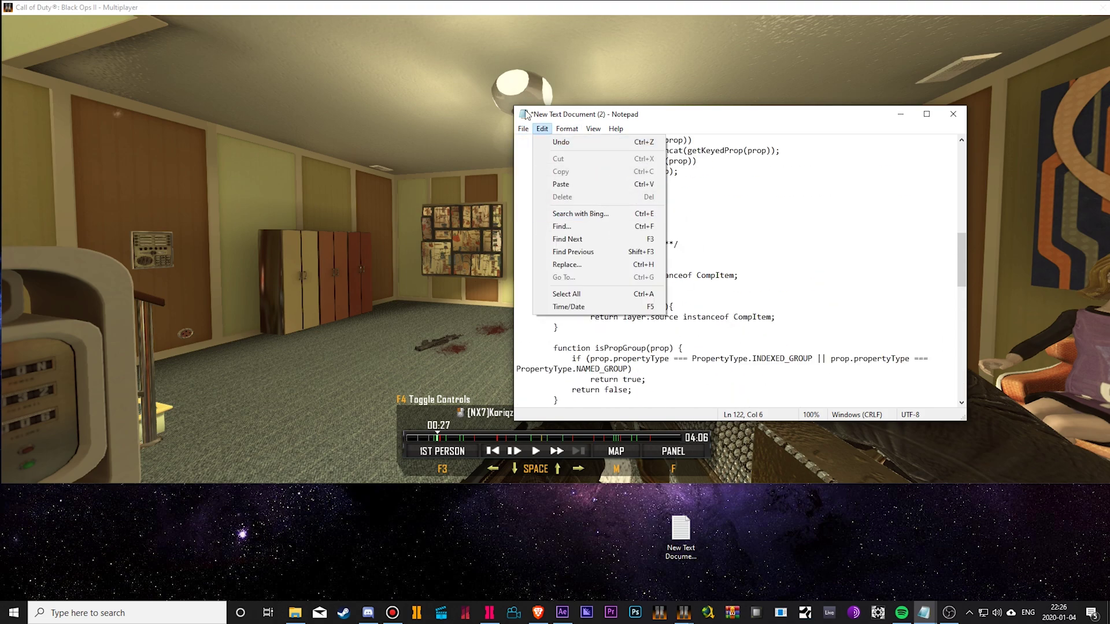
pyautogui.click(548, 193)
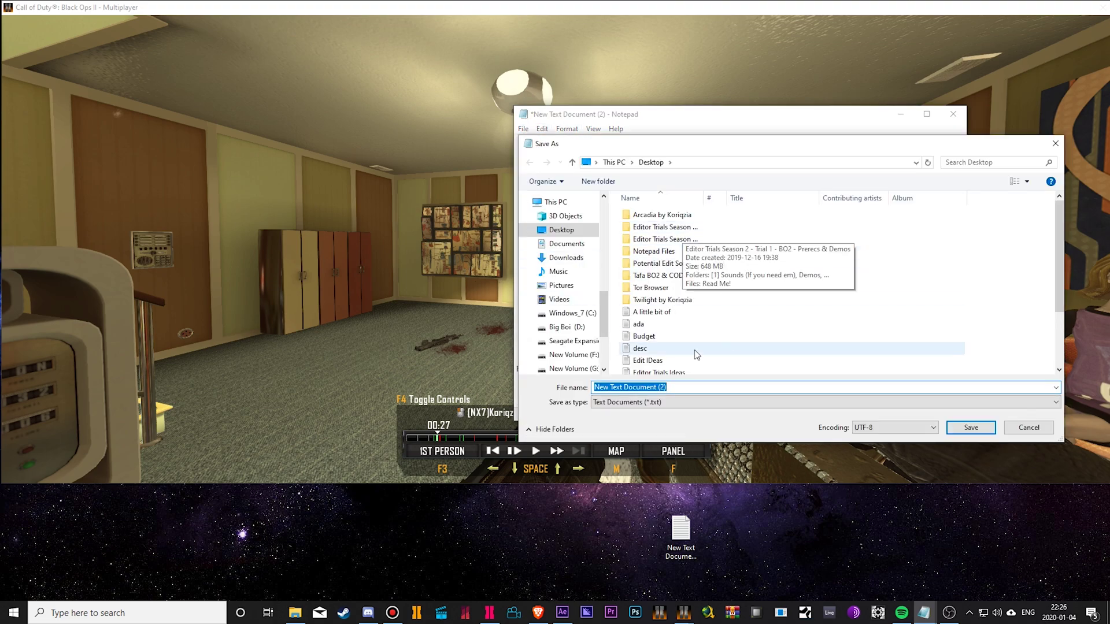
pyautogui.click(677, 402)
pyautogui.click(679, 424)
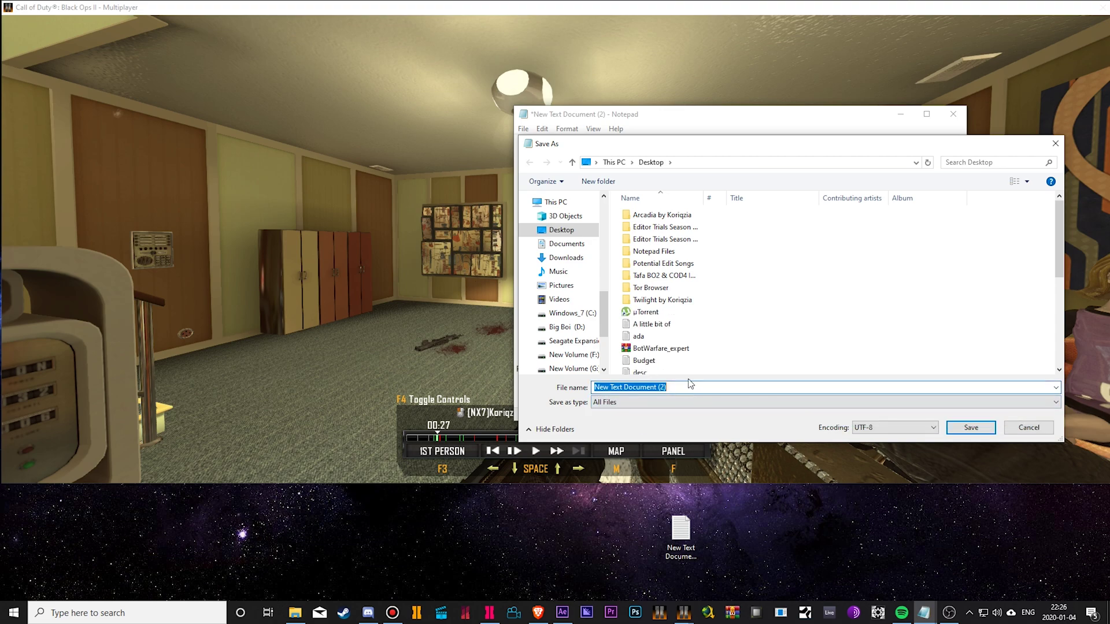
pyautogui.write('all seclect.jsx')
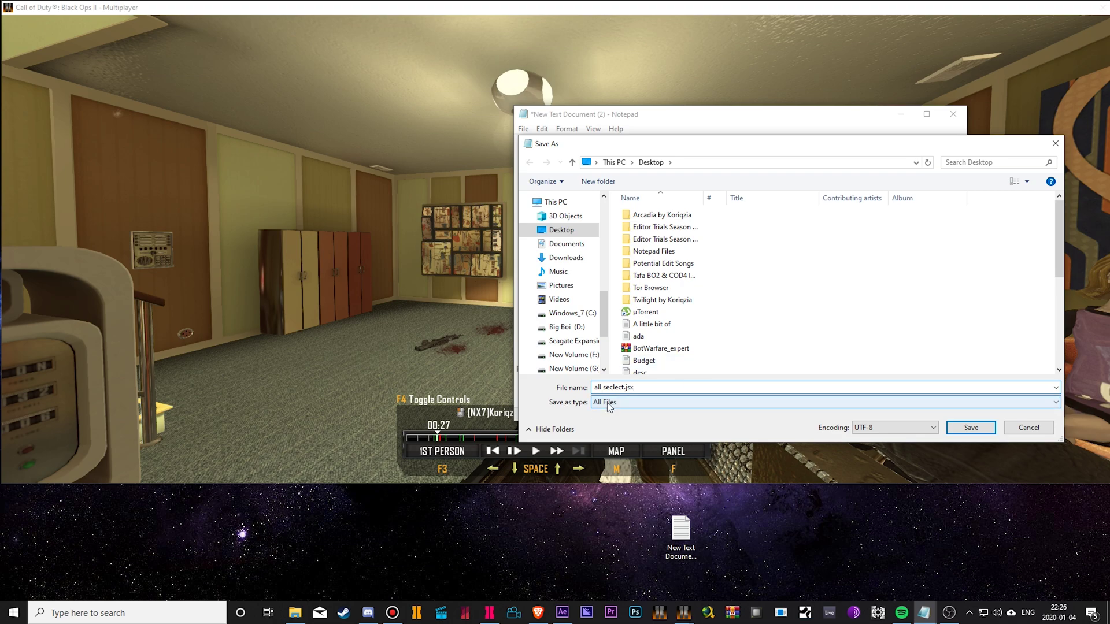
pyautogui.click(977, 428)
# Switch to File Explorer and examine the select all script and the path of the After Effects CC 2019 Scripts folder
pyautogui.click(295, 613)
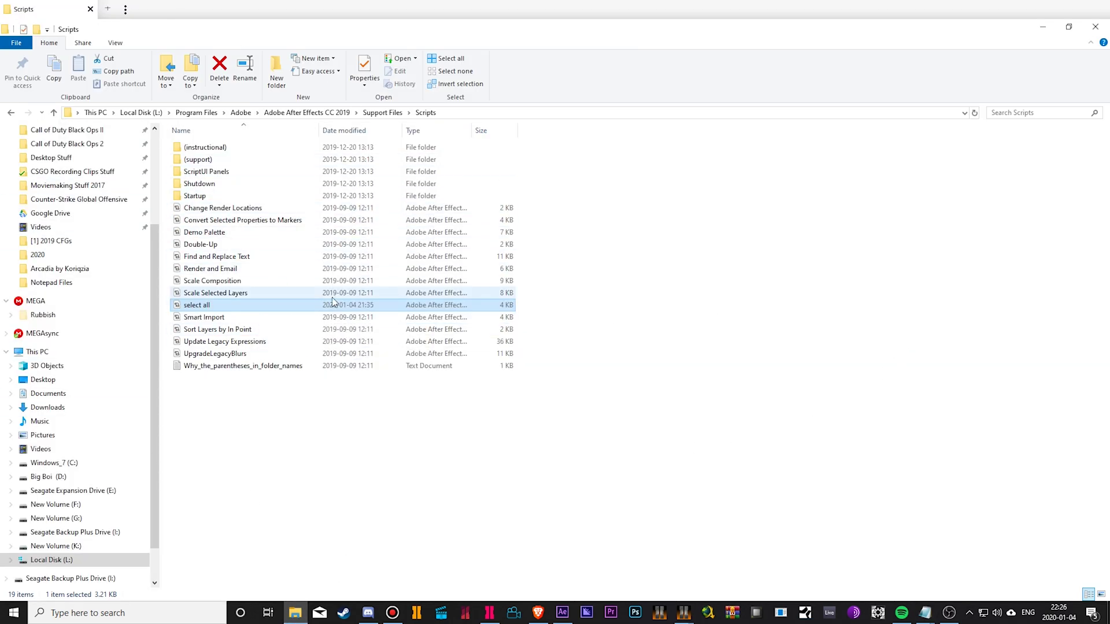
pyautogui.moveTo(629, 301); pyautogui.dragTo(193, 309)
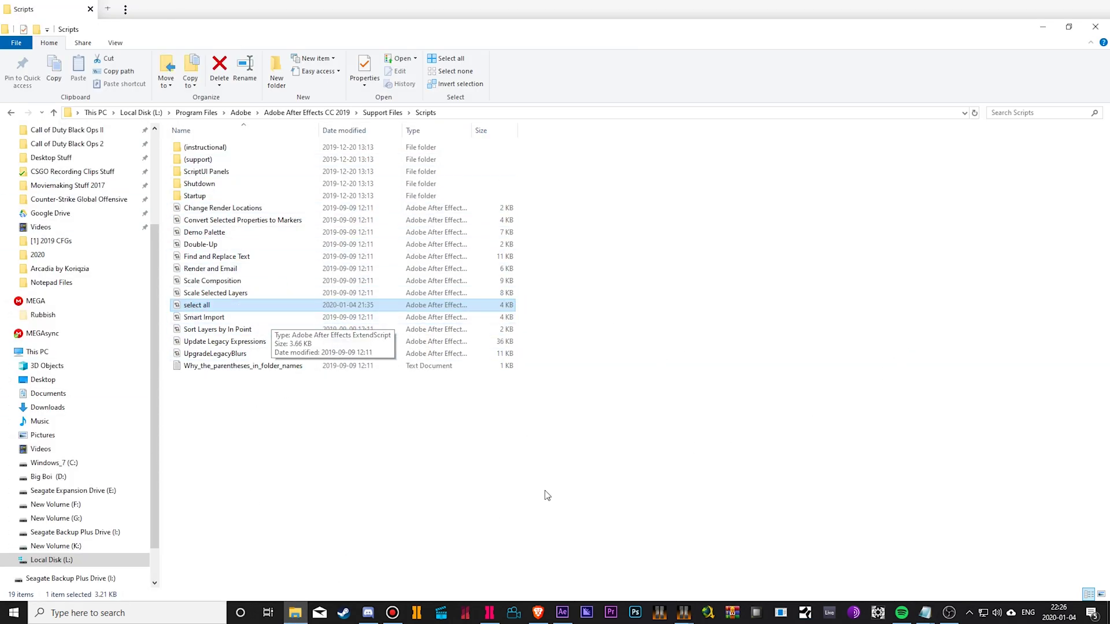
pyautogui.click(485, 113)
pyautogui.moveTo(485, 112); pyautogui.dragTo(324, 103)
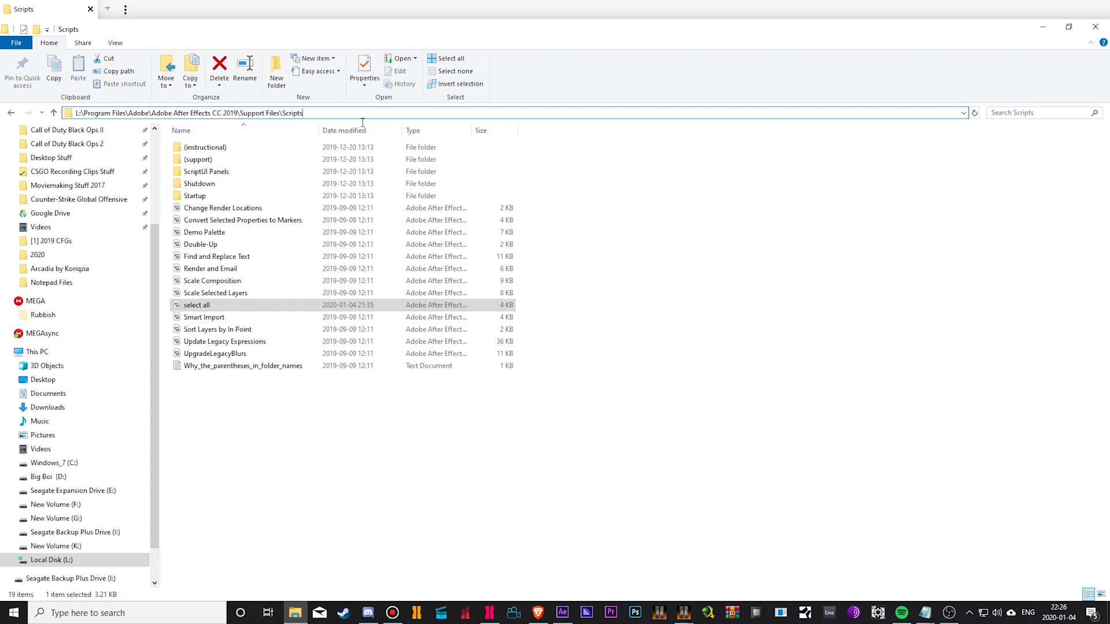
pyautogui.click(360, 436)
pyautogui.hotkey('ctrl', 'a')
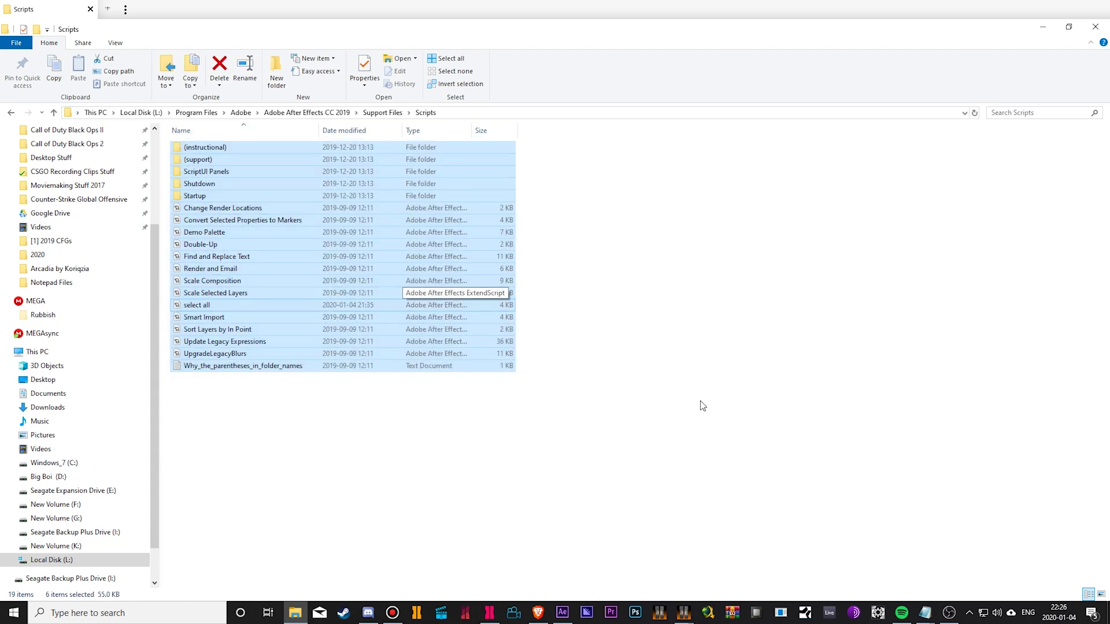
pyautogui.click(701, 404)
# Return to After Effects and find select all.jsx among the available scripts
pyautogui.click(562, 612)
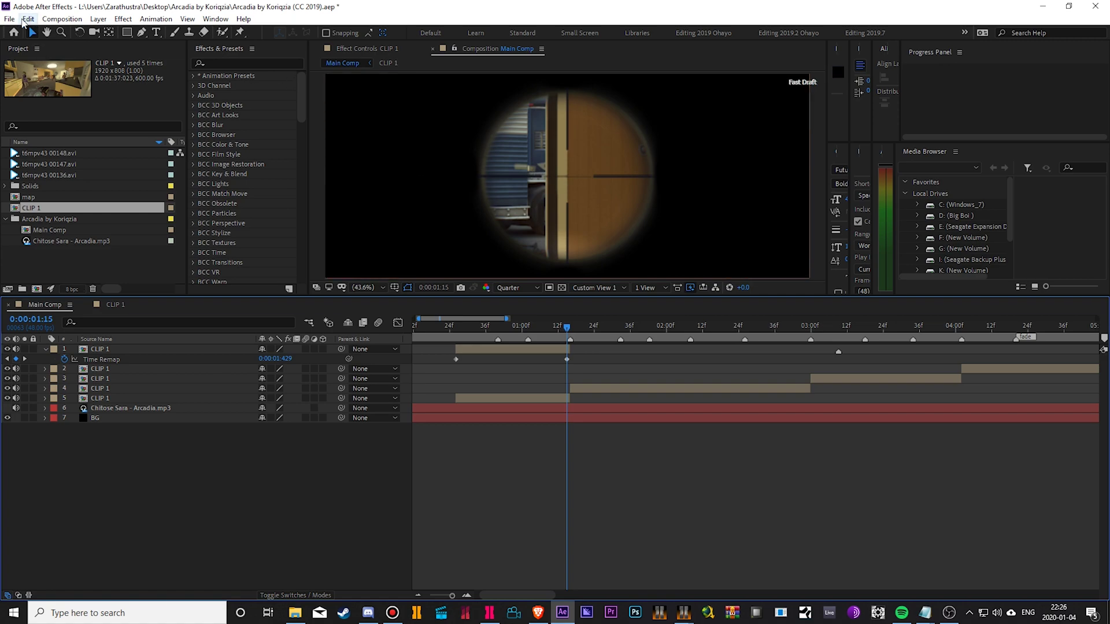
pyautogui.click(10, 19)
pyautogui.moveTo(77, 340)
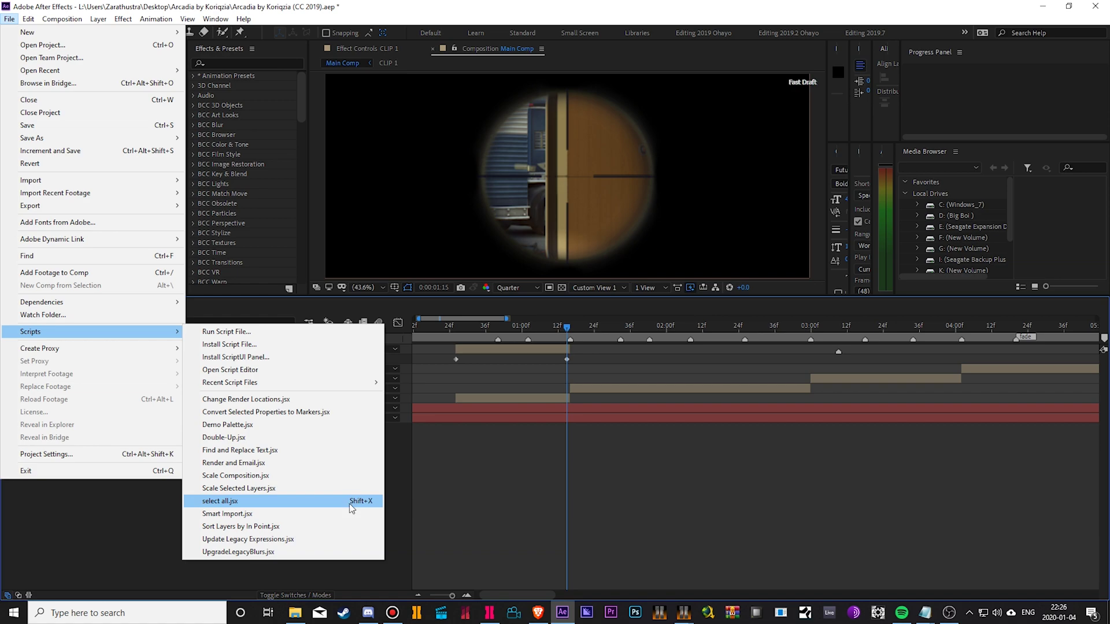
# Check which command is assigned to Shift+X in the Keyboard Shortcuts editor and accept the dialog
pyautogui.moveTo(28, 19)
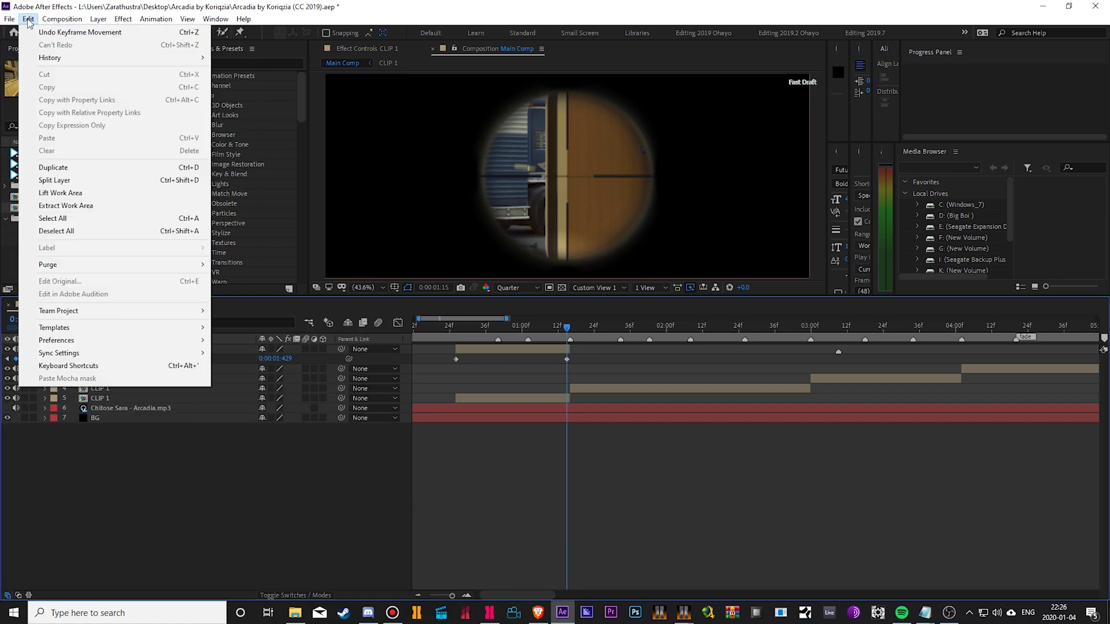
pyautogui.click(109, 365)
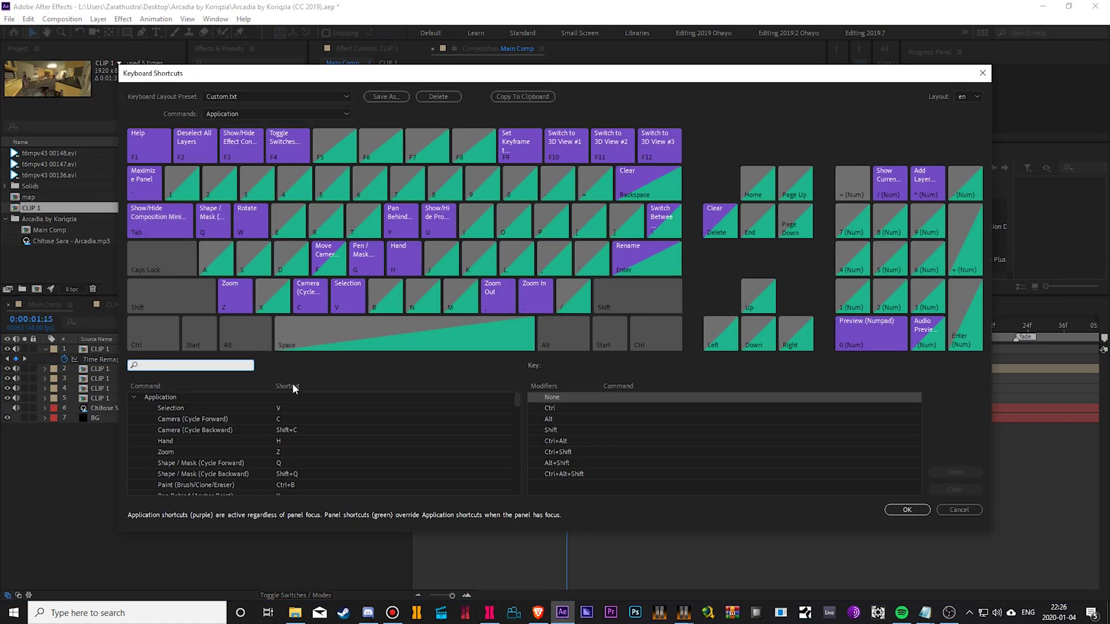
pyautogui.click(556, 398)
pyautogui.hotkey('shift', 'x')
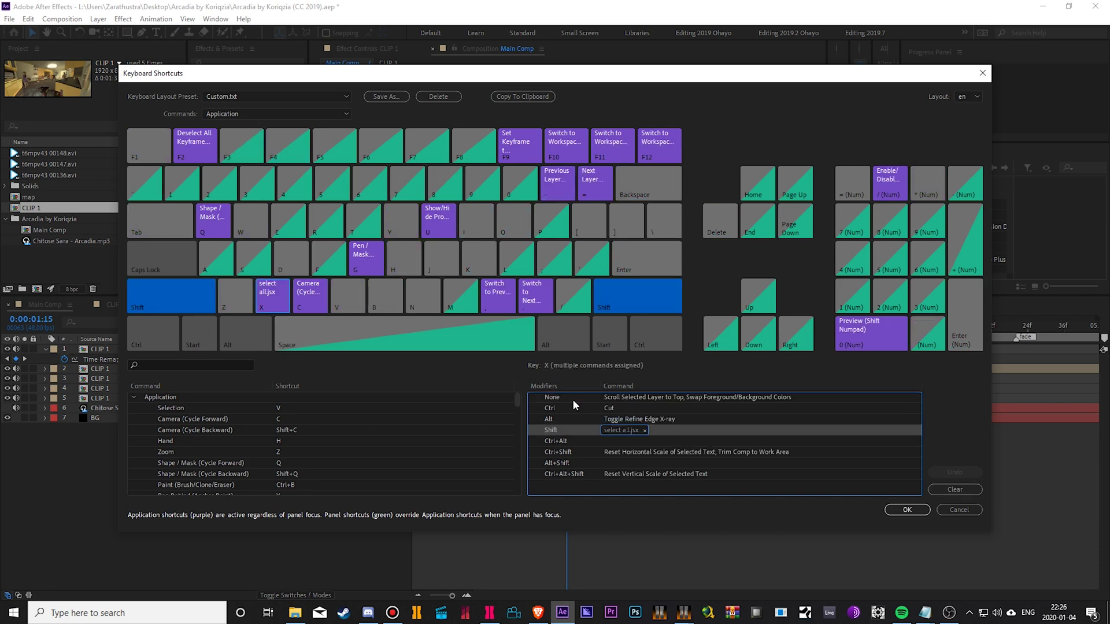
pyautogui.hotkey('shift', 'x')
pyautogui.click(909, 511)
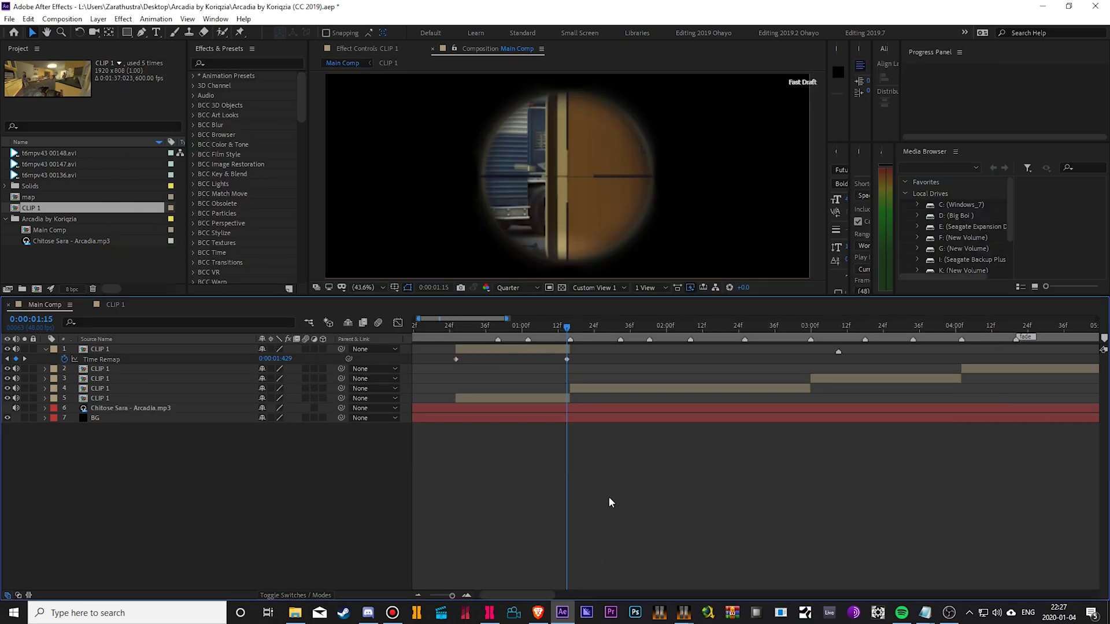
# Set the work area from 0:00:00:16 to about 0:00:01:24 and select the top CLIP 1 layer's keyframes inside it with the script
pyautogui.click(603, 333)
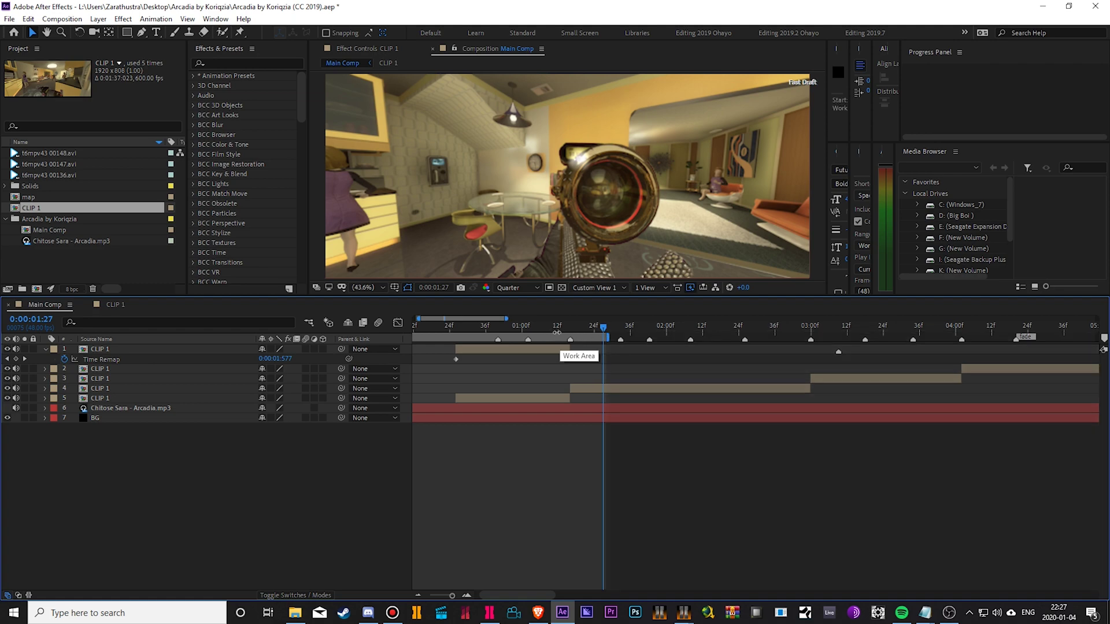
pyautogui.click(426, 331)
pyautogui.press('b')
pyautogui.moveTo(606, 337)
pyautogui.mouseDown()
pyautogui.moveTo(831, 347)
pyautogui.moveTo(597, 354)
pyautogui.mouseUp()
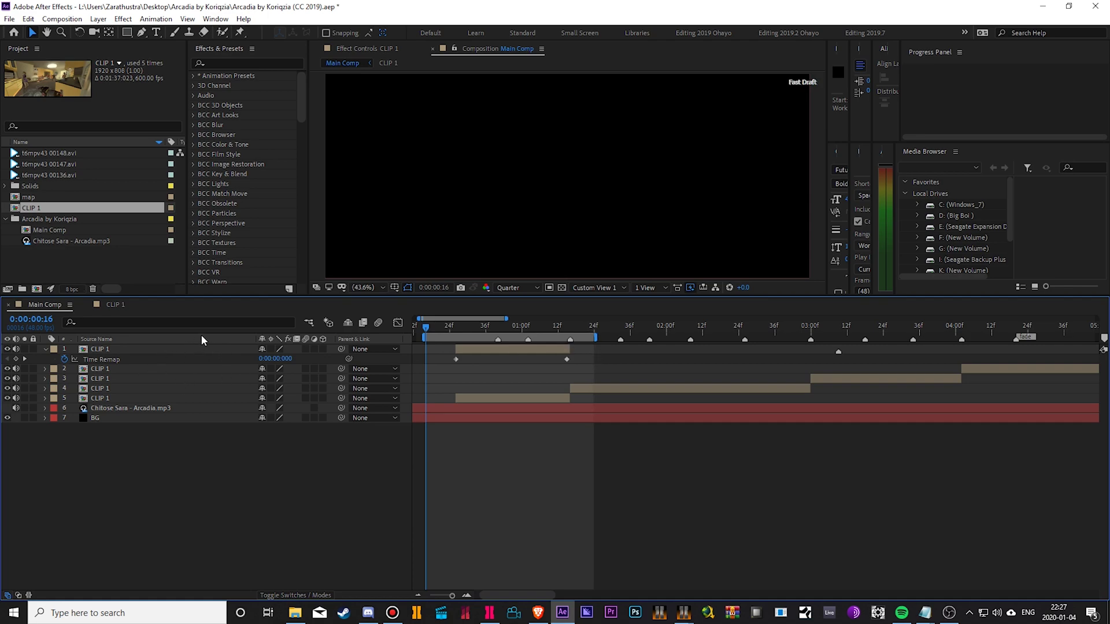
pyautogui.click(184, 350)
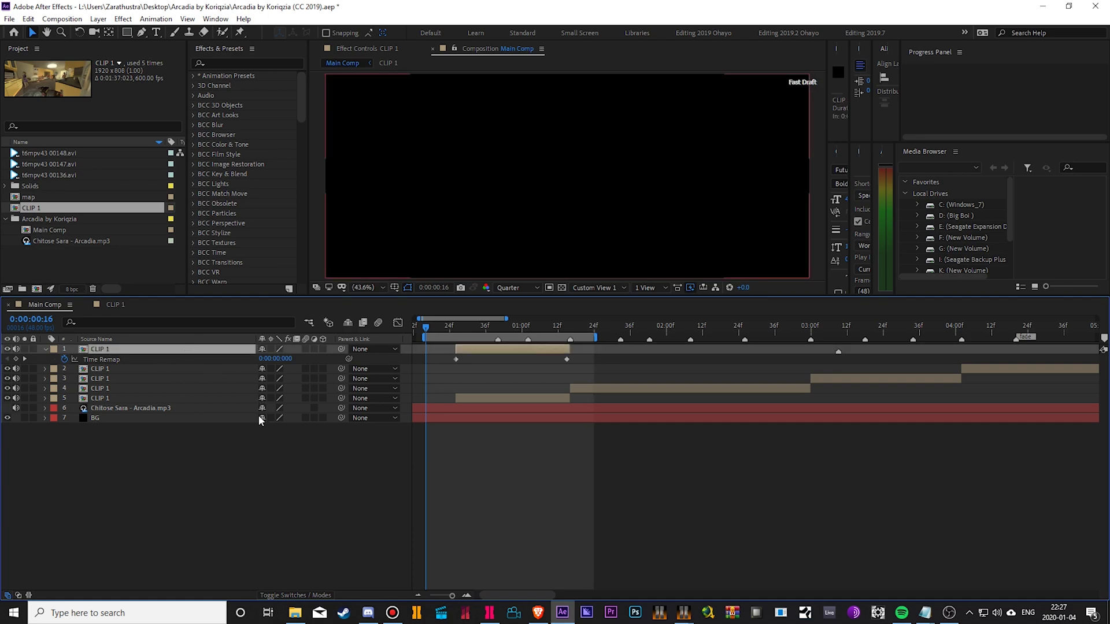
pyautogui.hotkey('ctrl', 'alt', 'a')
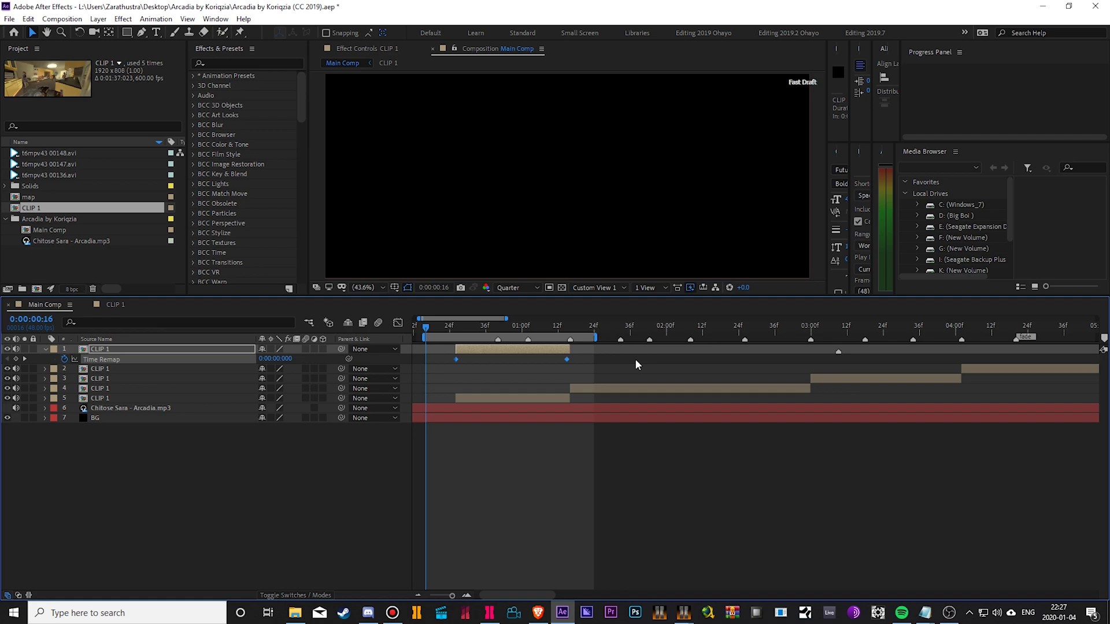
# Cut the top CLIP 1 layer's Time Remap keyframes, disable its time remapping, and paste the keyframes back at 0:00:00:26
pyautogui.click(457, 334)
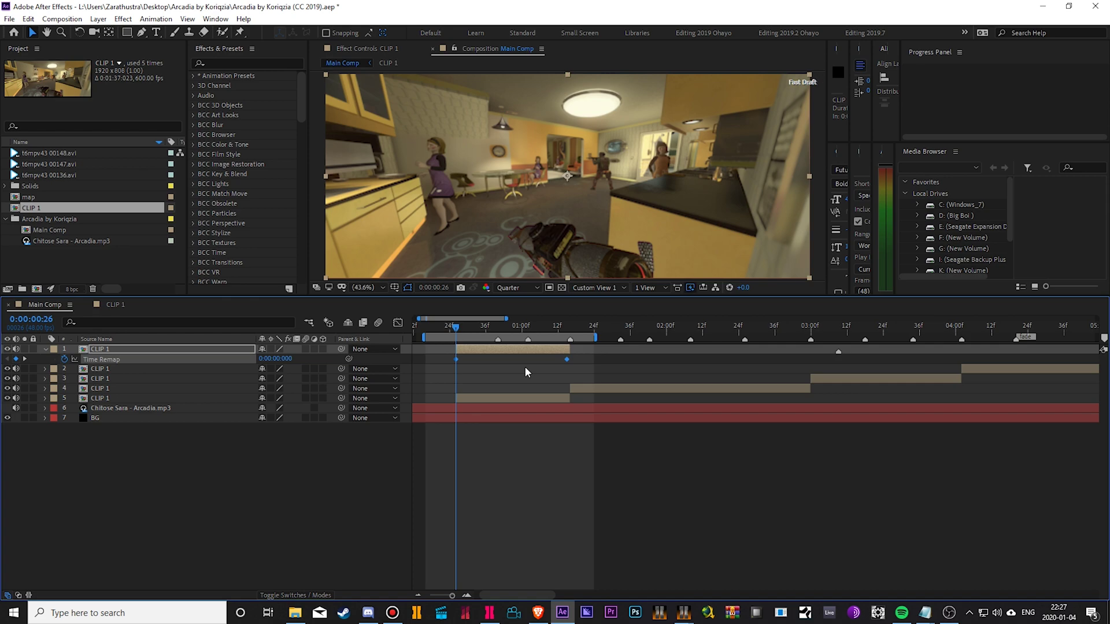
pyautogui.hotkey('ctrl', 'x')
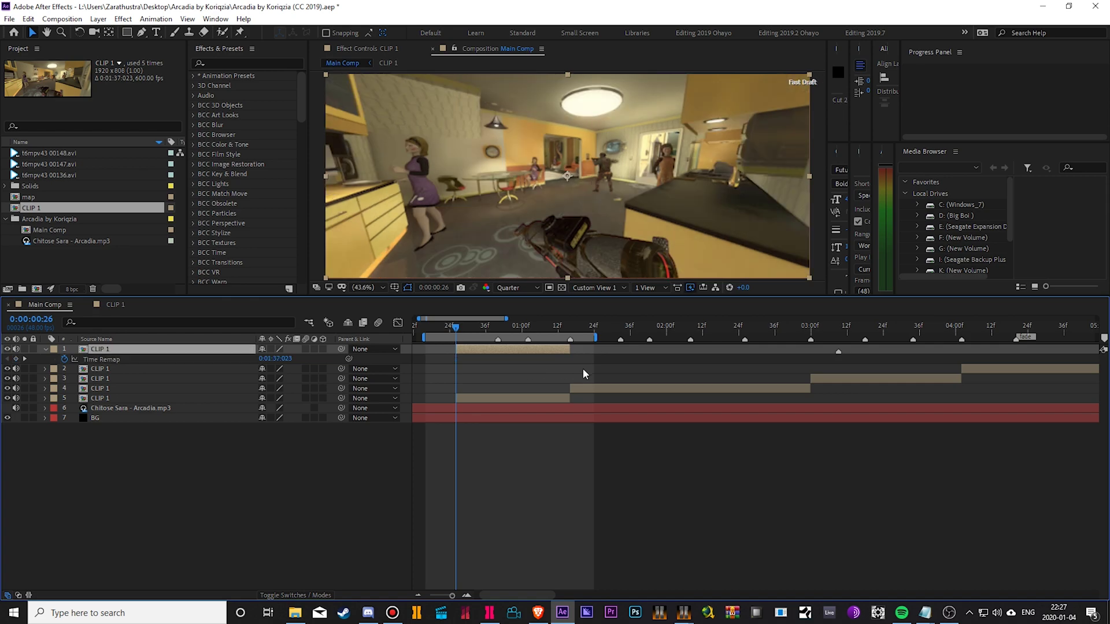
pyautogui.hotkey('ctrl', 'alt', 't')
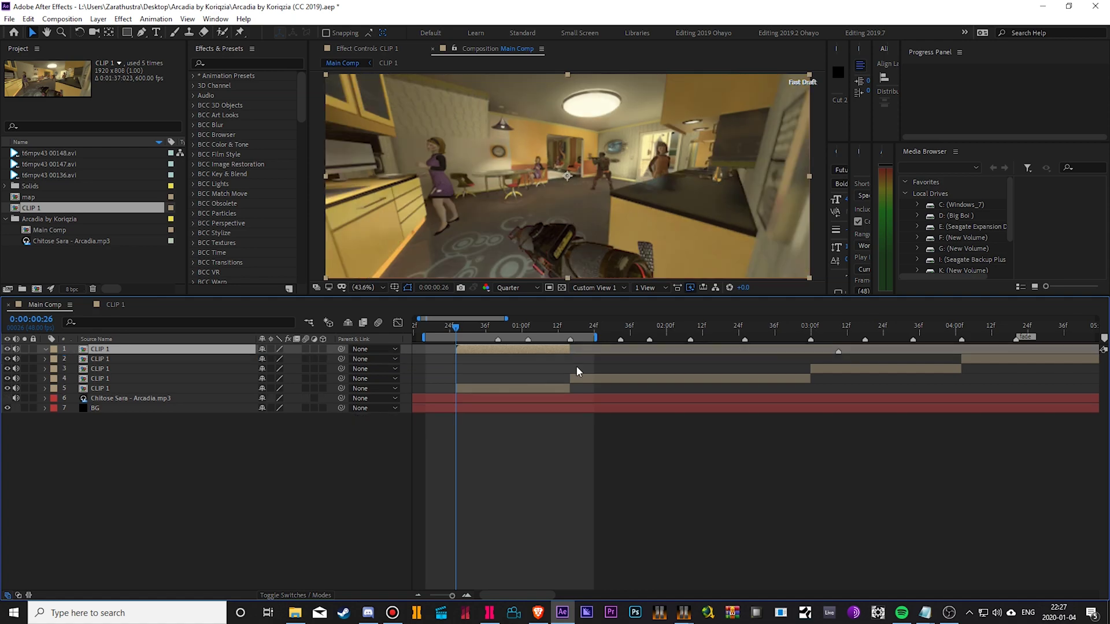
pyautogui.hotkey('ctrl', 'v')
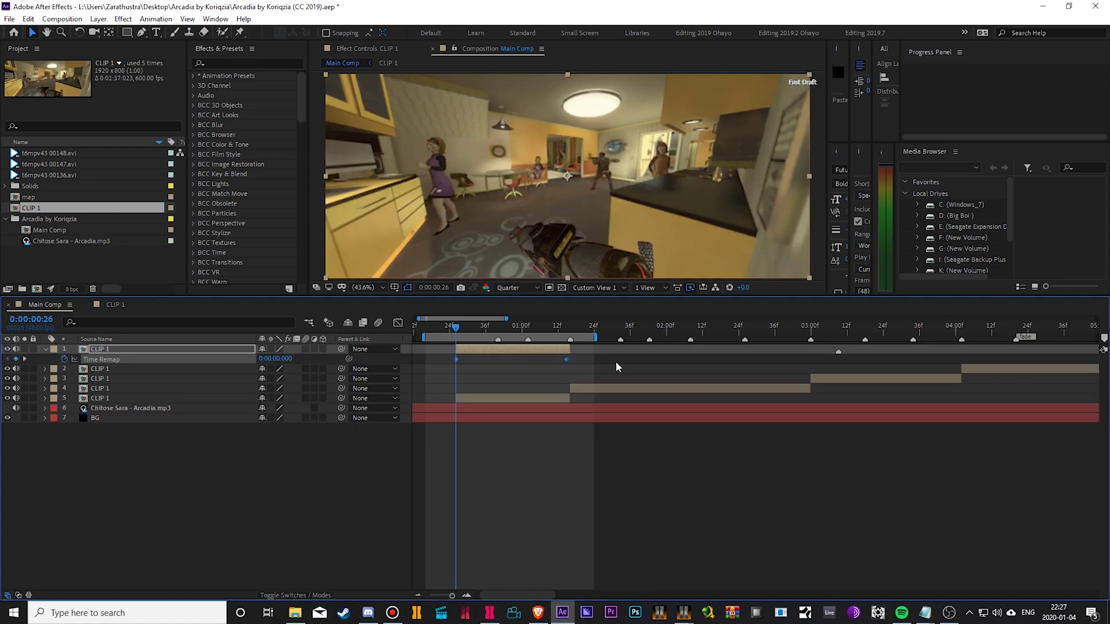
# Duplicate the top CLIP 1 layer, reveal the copy's Time Remap keyframe, and delete the copy
pyautogui.click(646, 366)
pyautogui.scroll(-2, 671, 372)
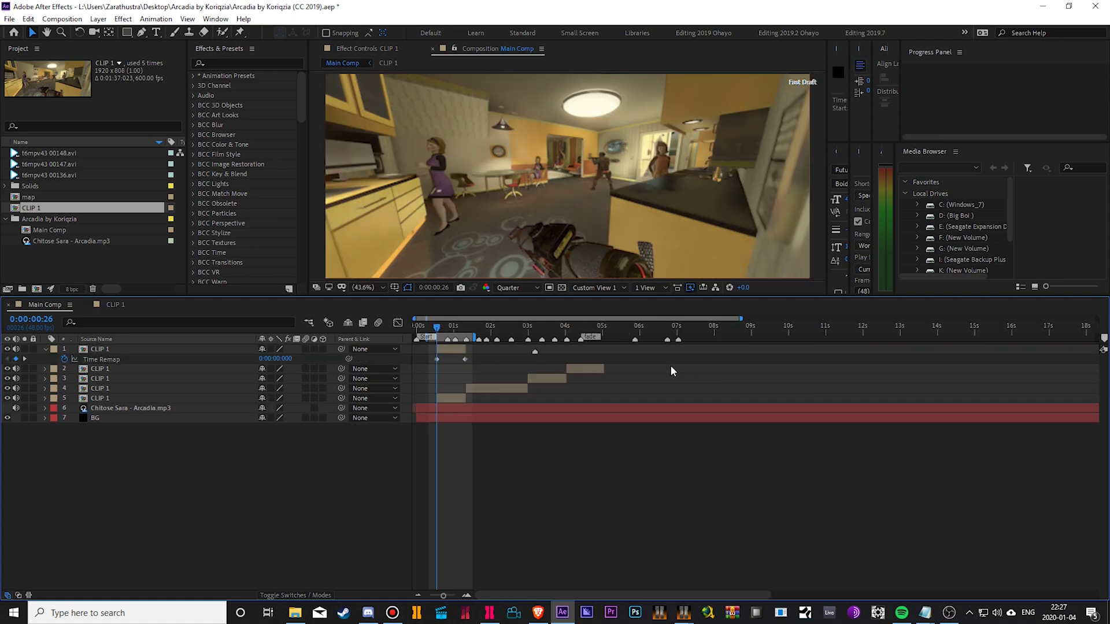
pyautogui.press('=')
pyautogui.click(465, 357)
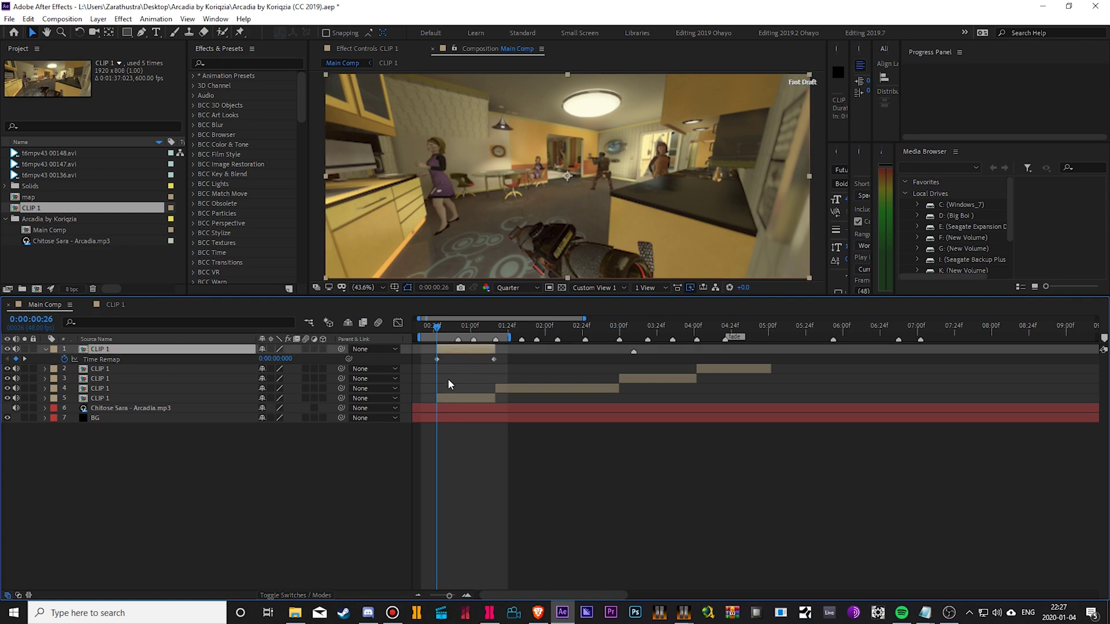
pyautogui.hotkey('ctrl', 'd')
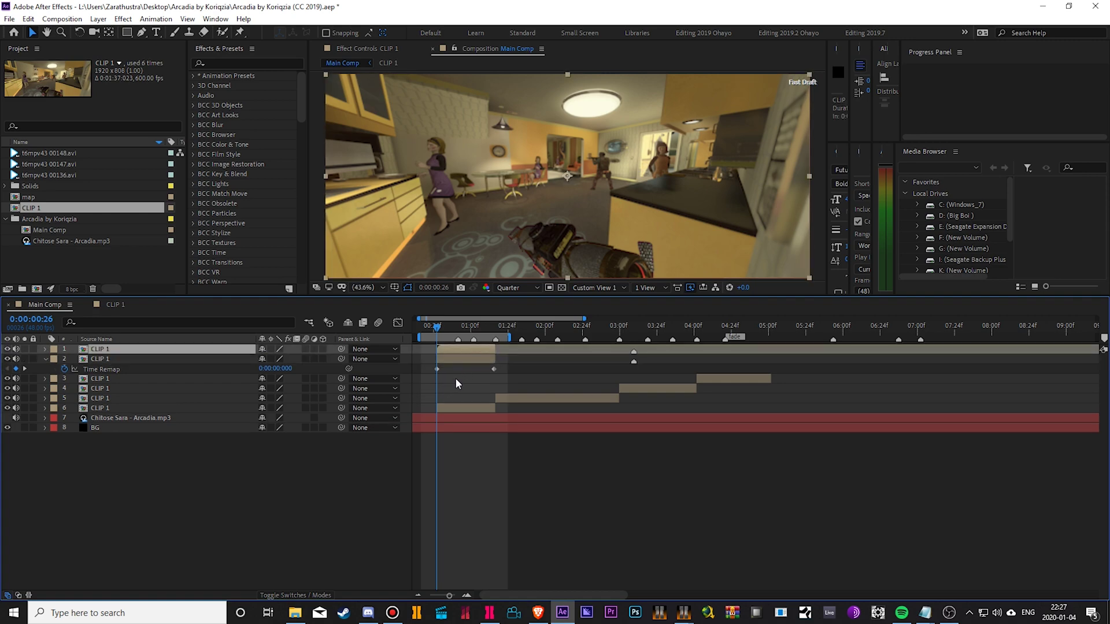
pyautogui.press('u')
pyautogui.press(';')
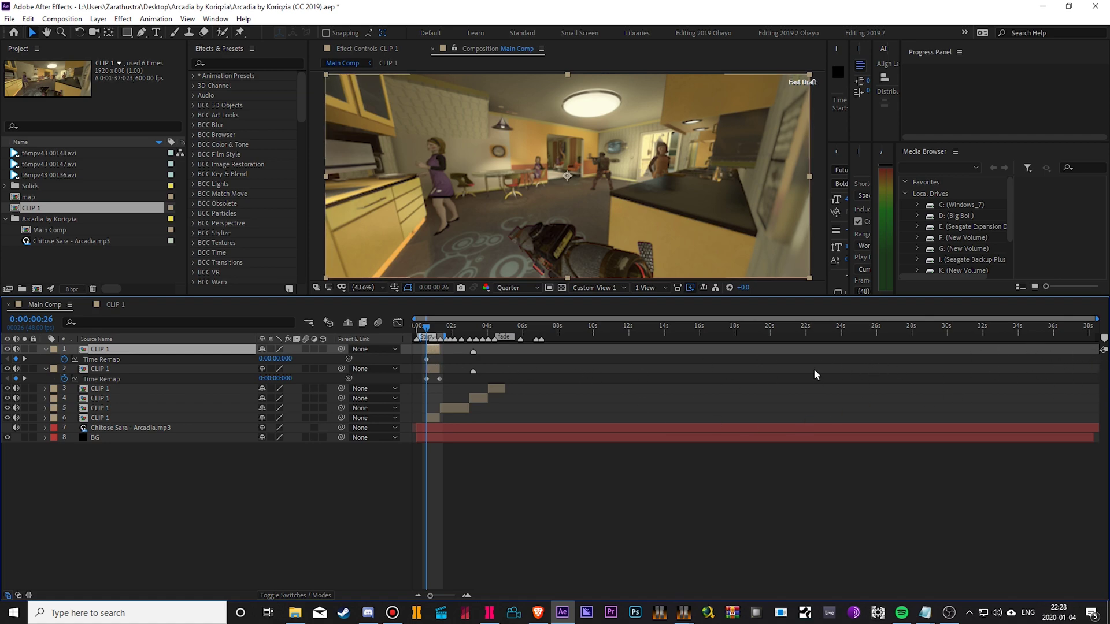
pyautogui.press('=')
pyautogui.press('=')
pyautogui.press('Delete')
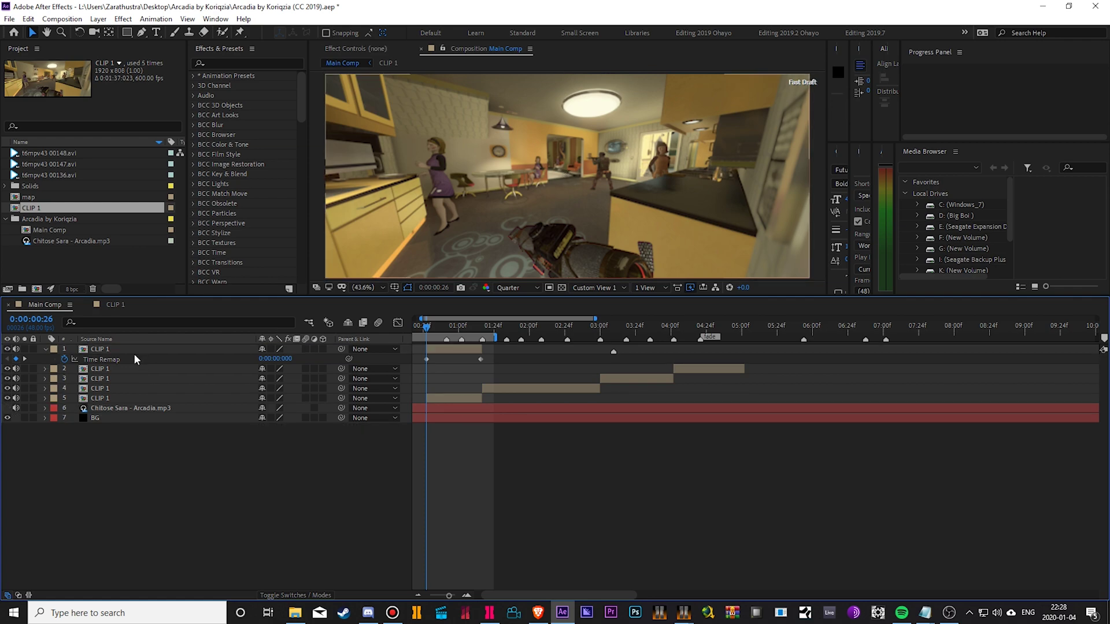
# Set the top CLIP 1 layer's Time Remap value at 0:00:00:26 to 0:00:00:018
pyautogui.press('=')
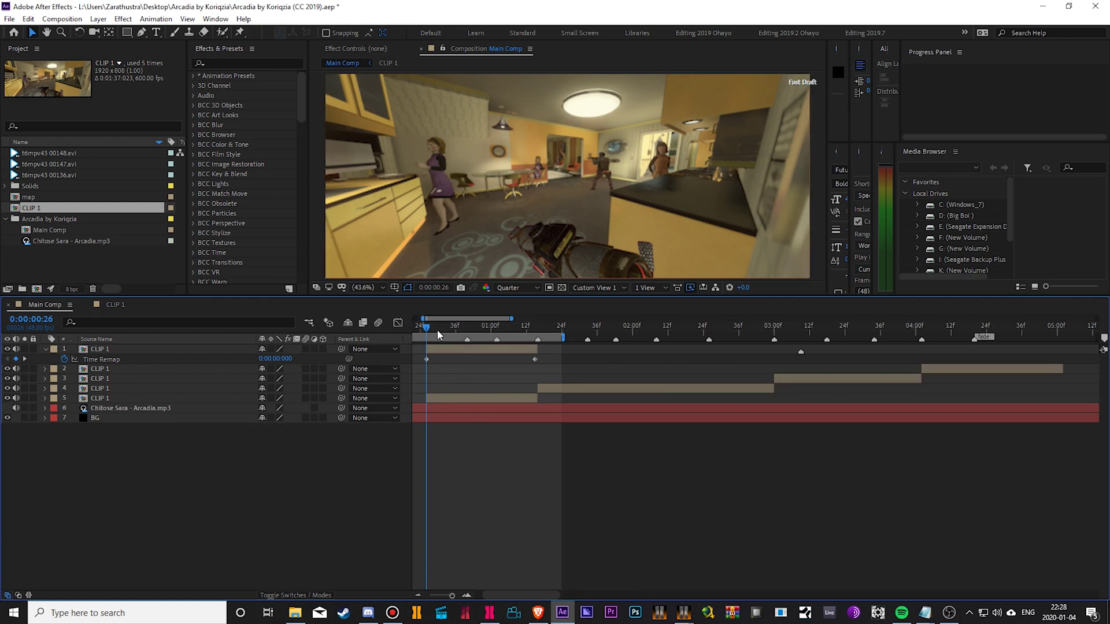
pyautogui.moveTo(276, 358); pyautogui.dragTo(285, 363)
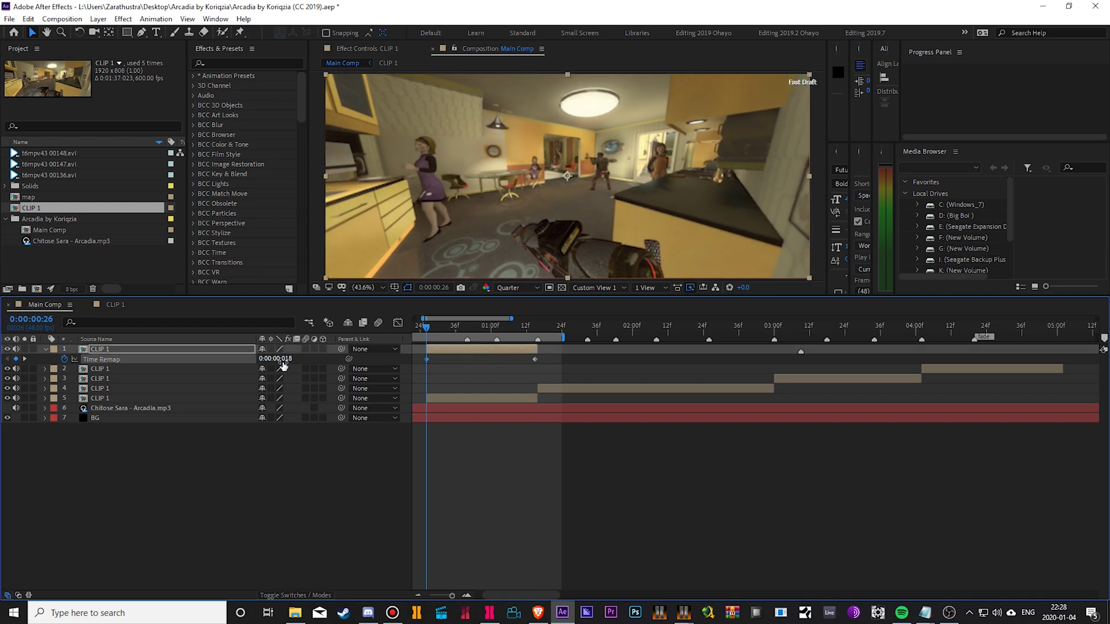
pyautogui.click(479, 381)
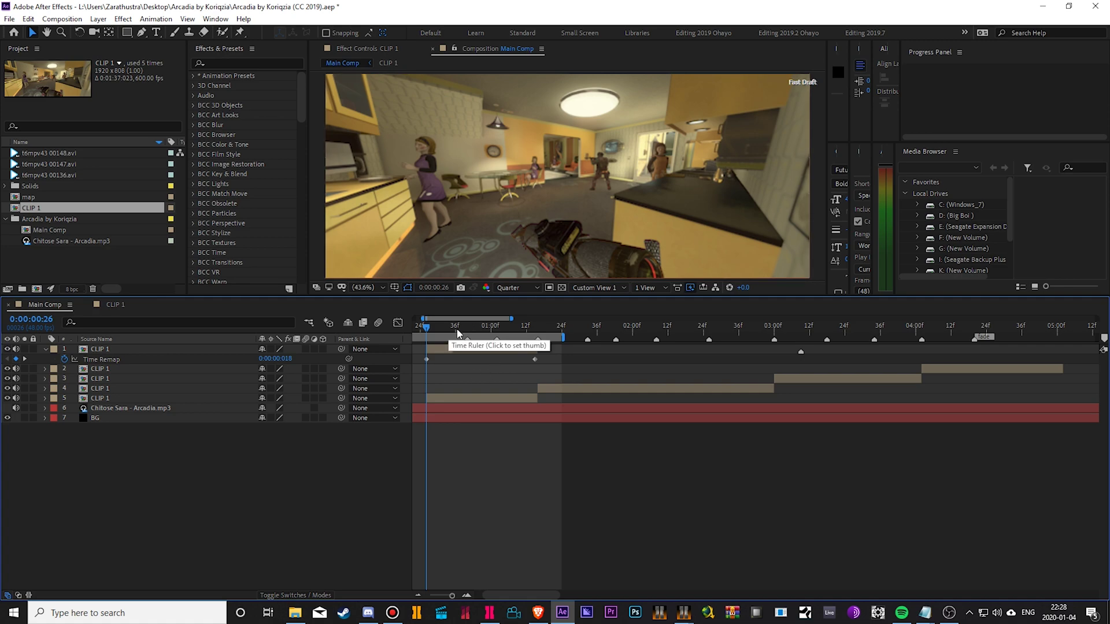
# Scrub around the beat marker at 0:00:00:40, check the frame rate in Main Comp's composition settings, and accept the dialog
pyautogui.moveTo(444, 326); pyautogui.dragTo(468, 341)
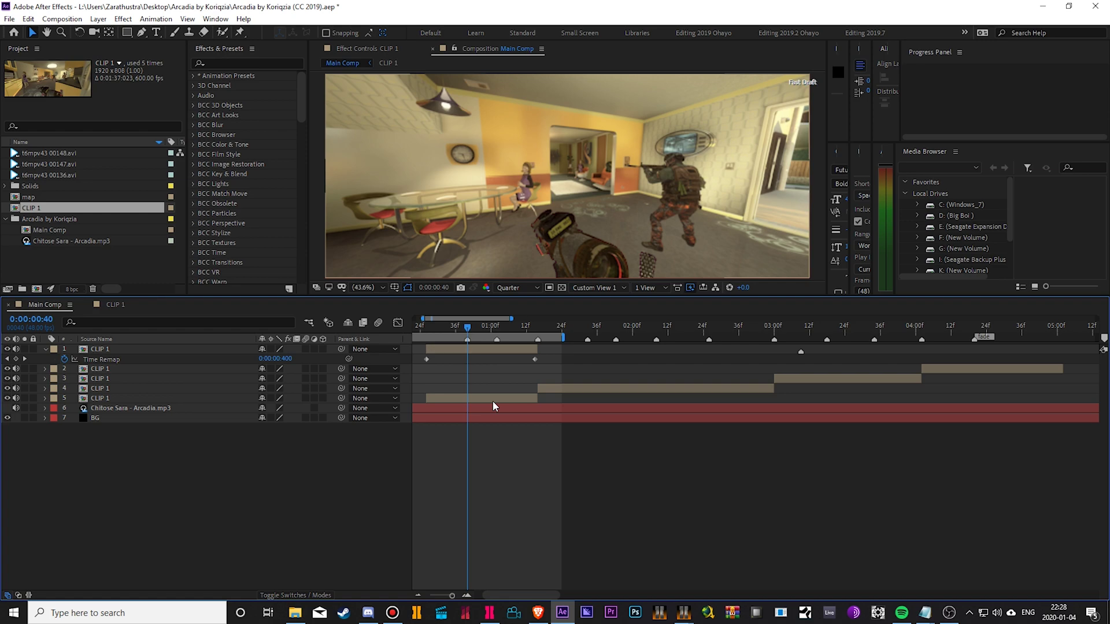
pyautogui.click(463, 329)
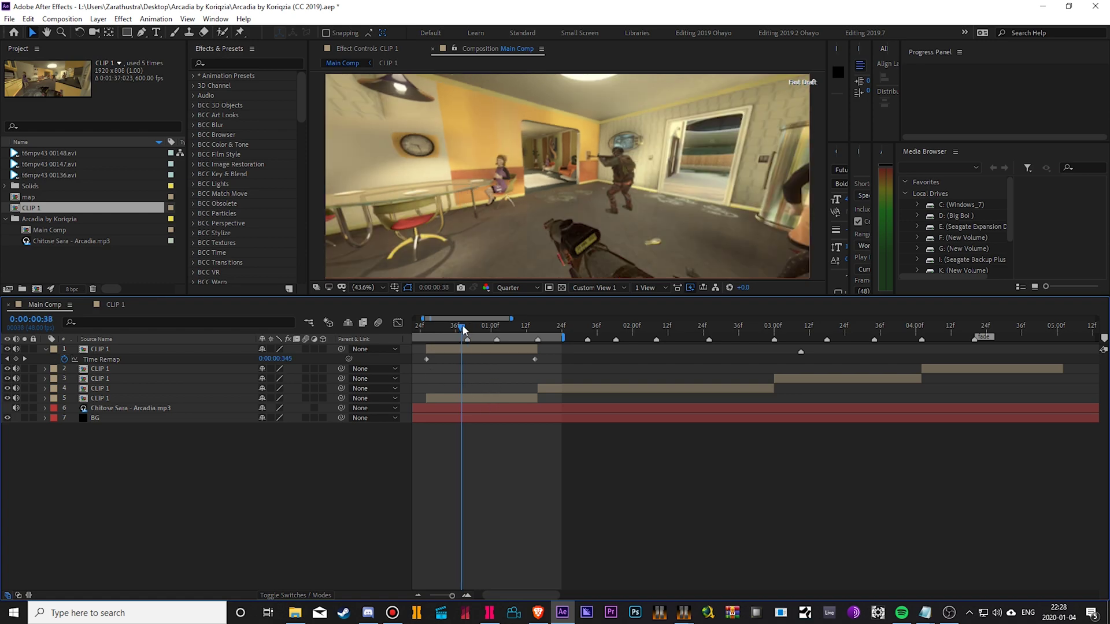
pyautogui.rightClick(67, 210)
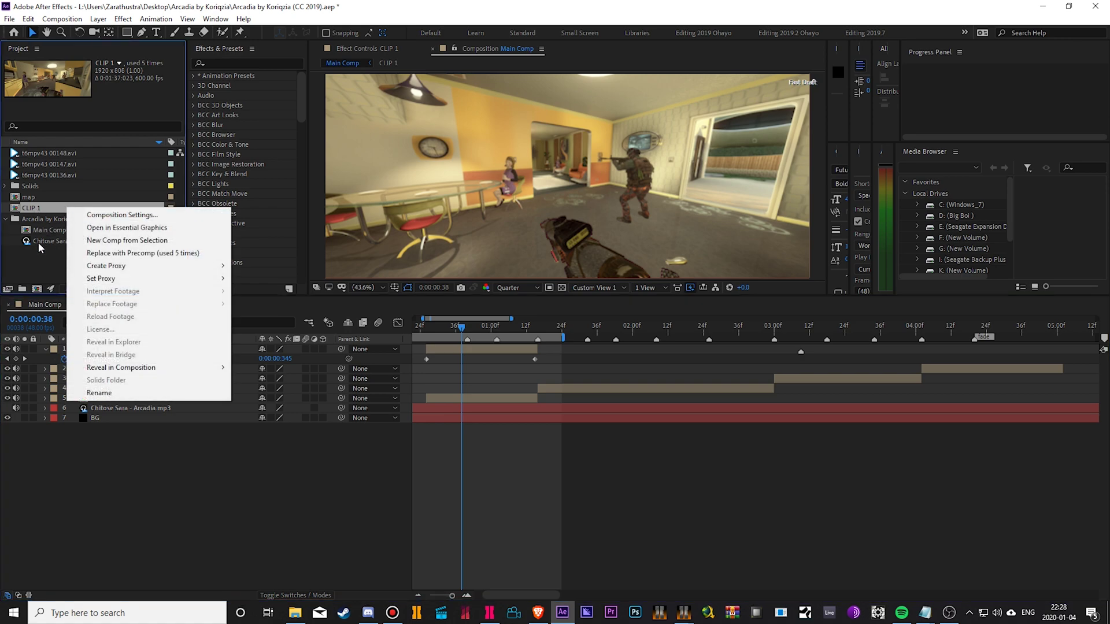
pyautogui.click(25, 257)
pyautogui.rightClick(49, 232)
pyautogui.click(68, 236)
pyautogui.moveTo(480, 290); pyautogui.dragTo(403, 289)
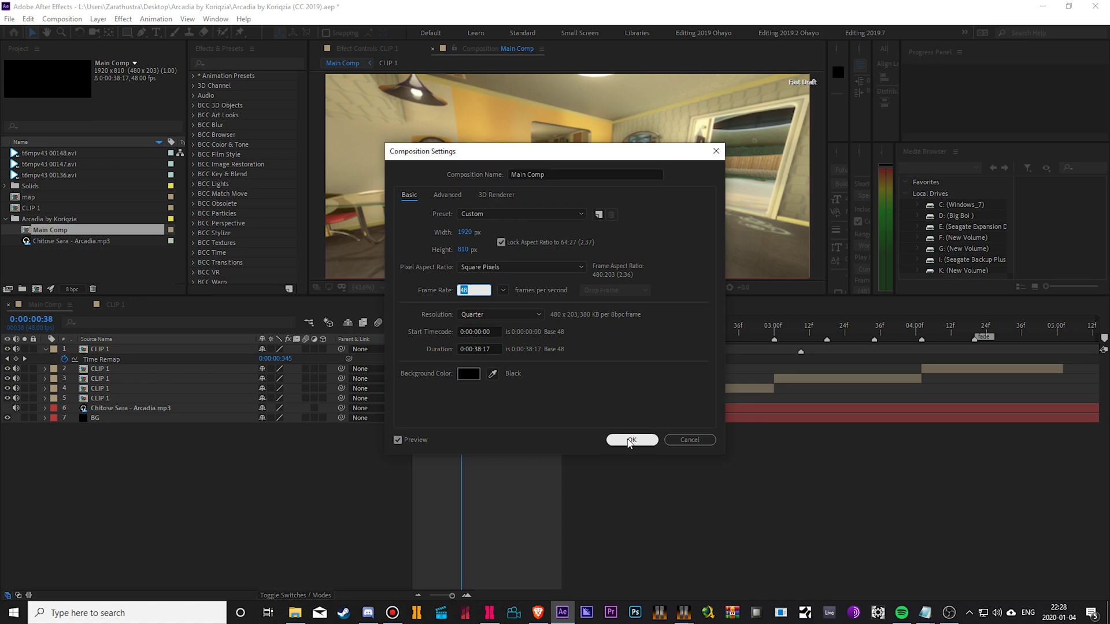
pyautogui.click(631, 440)
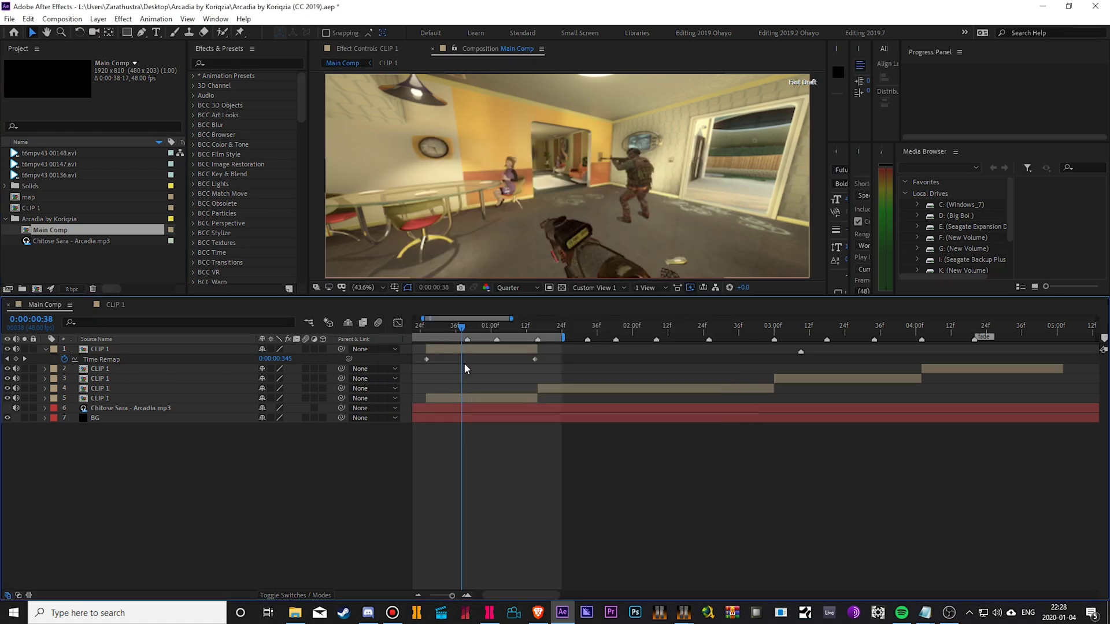
# Examine the footage frame by frame around the beat marker at 0:00:00:40 and scrub on to the next marker
pyautogui.moveTo(468, 325)
pyautogui.mouseDown()
pyautogui.moveTo(437, 336)
pyautogui.moveTo(463, 339)
pyautogui.mouseUp()
pyautogui.press('=')
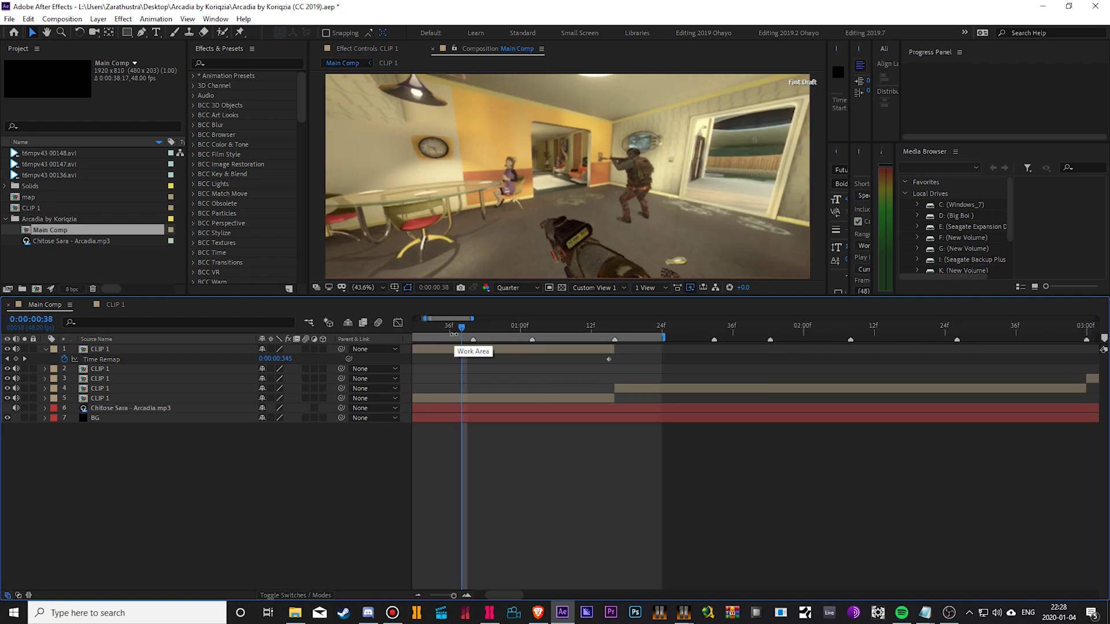
pyautogui.press('pagedown')
pyautogui.press('pagedown')
pyautogui.press('pagedown')
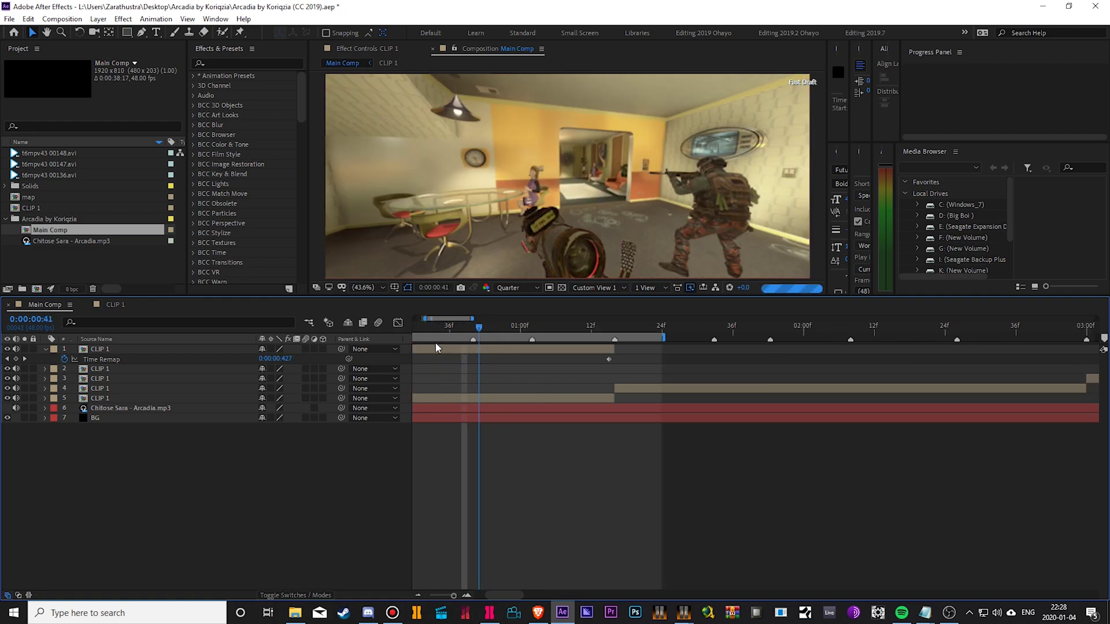
pyautogui.press('pageup')
pyautogui.press('pageup')
pyautogui.press('pageup')
pyautogui.press('pageup')
pyautogui.press('pagedown')
pyautogui.press('pagedown')
pyautogui.press('pagedown')
pyautogui.press('pageup')
pyautogui.press('pageup')
pyautogui.press('pageup')
pyautogui.press('pageup')
pyautogui.press('pageup')
pyautogui.press('pageup')
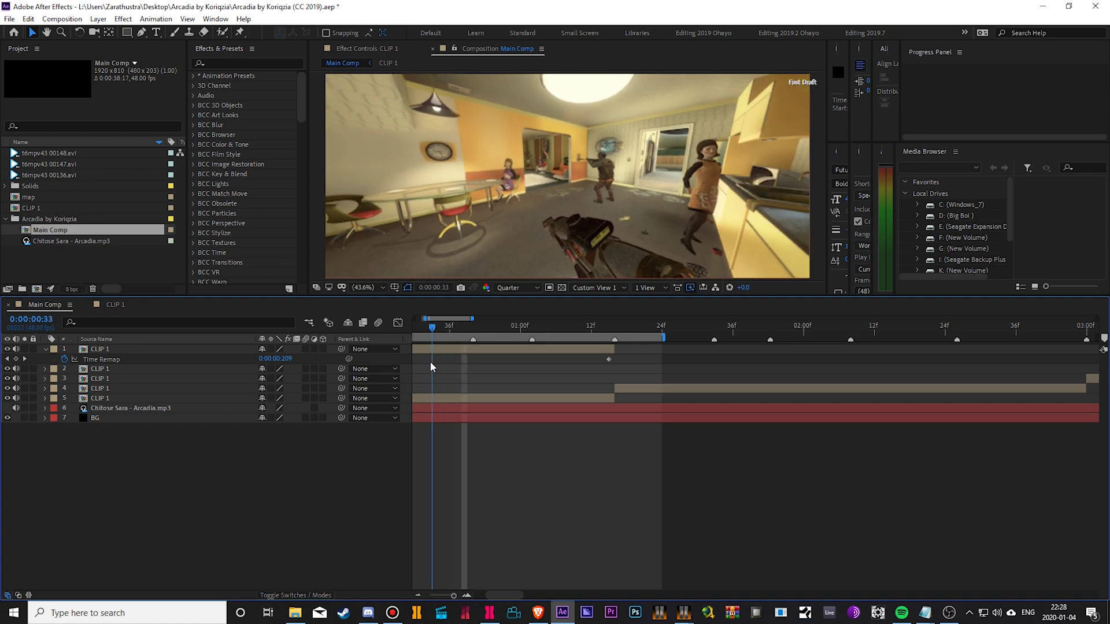
pyautogui.moveTo(438, 364); pyautogui.dragTo(553, 375)
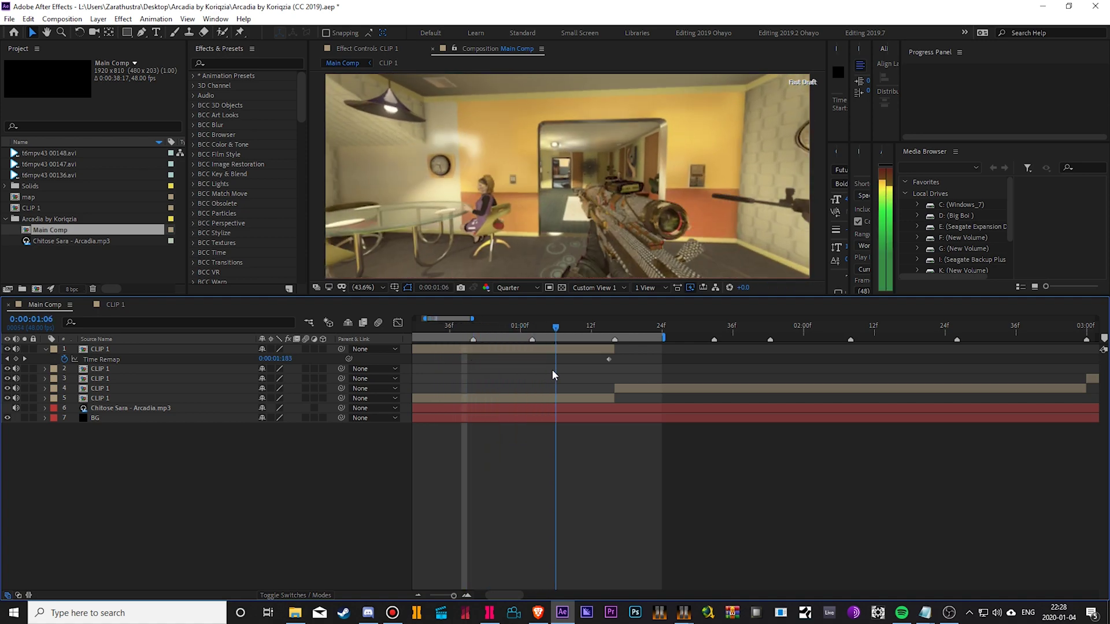
# In the Graph Editor, add Time Remap keyframes to the top CLIP 1 layer at 0:00:00:40 and at the next beat marker
pyautogui.click(462, 327)
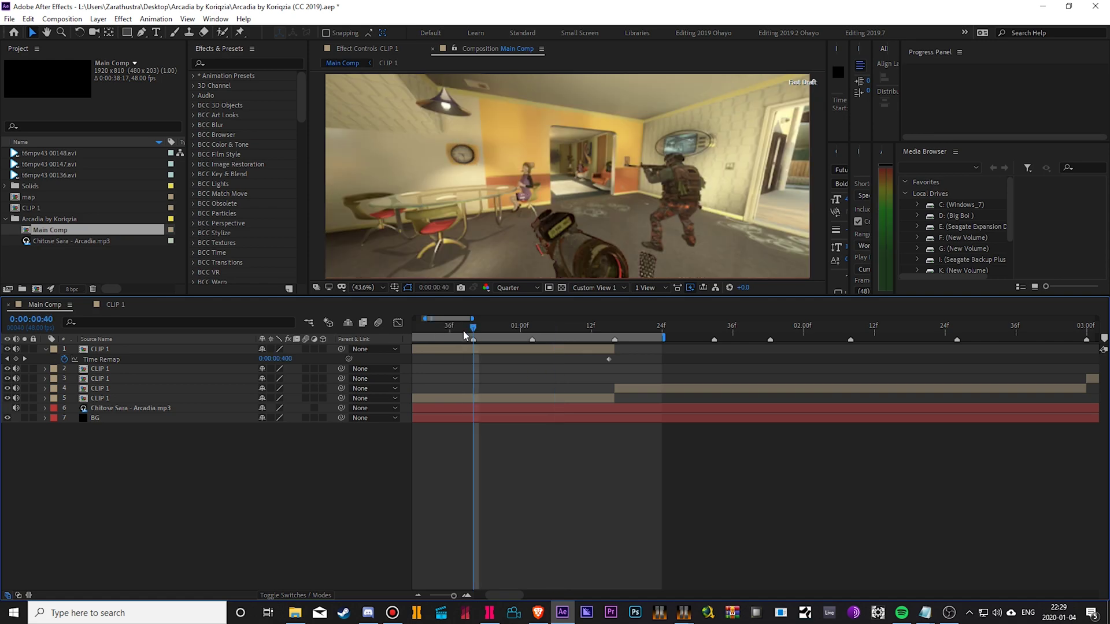
pyautogui.click(397, 323)
pyautogui.click(164, 359)
pyautogui.press('-')
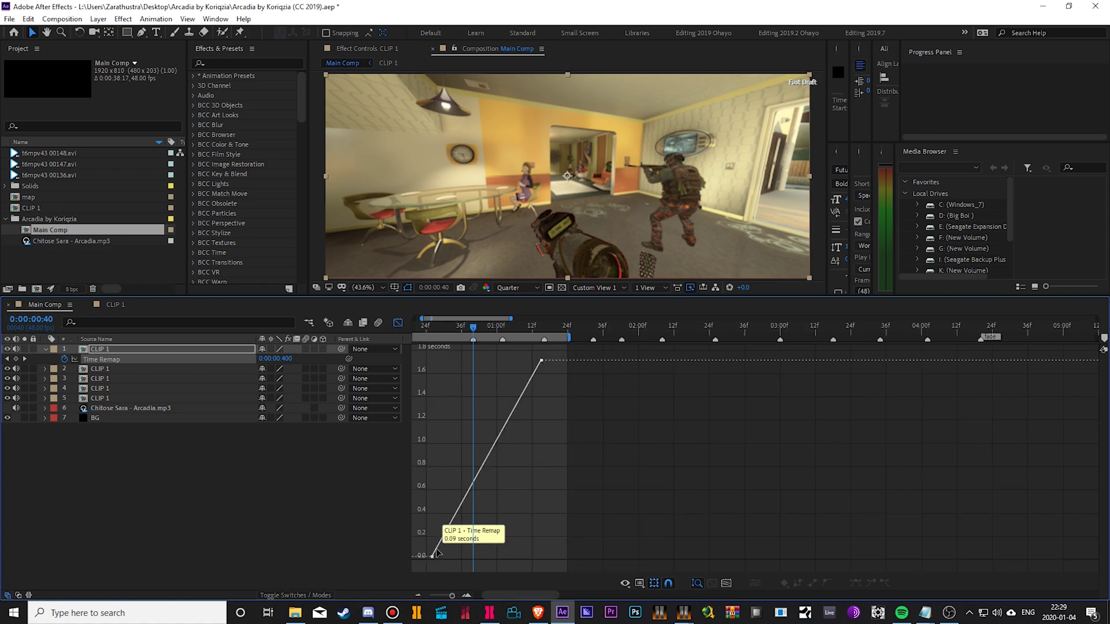
pyautogui.click(16, 360)
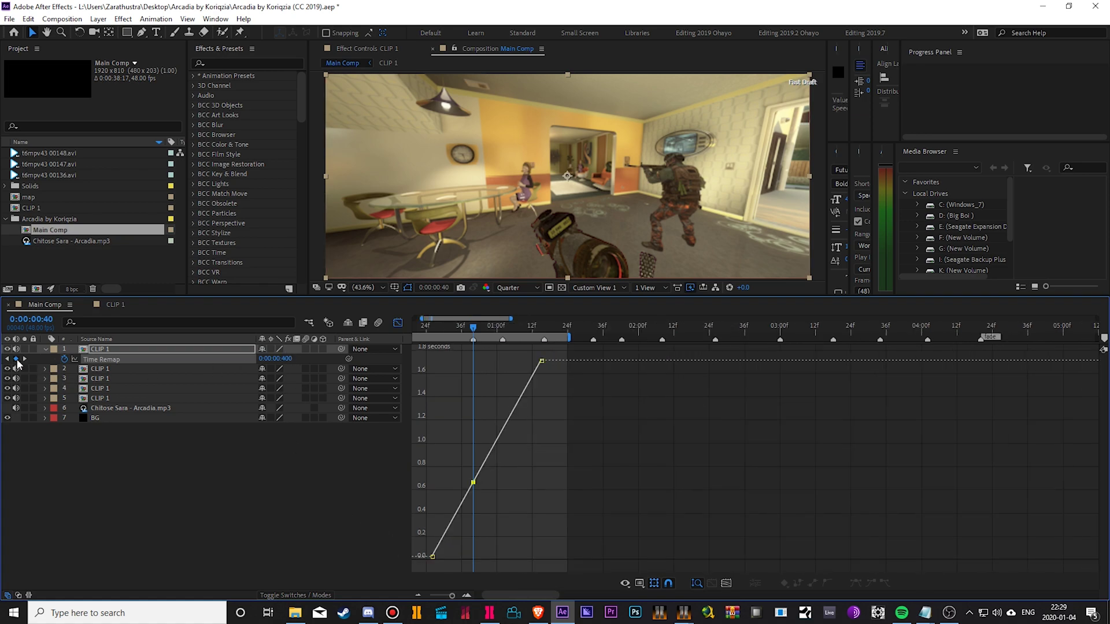
pyautogui.click(502, 329)
pyautogui.click(16, 359)
# Select all Time Remap keyframes of the top CLIP 1 layer in the graph and apply Easy Ease
pyautogui.moveTo(427, 326); pyautogui.dragTo(511, 367)
pyautogui.press('=')
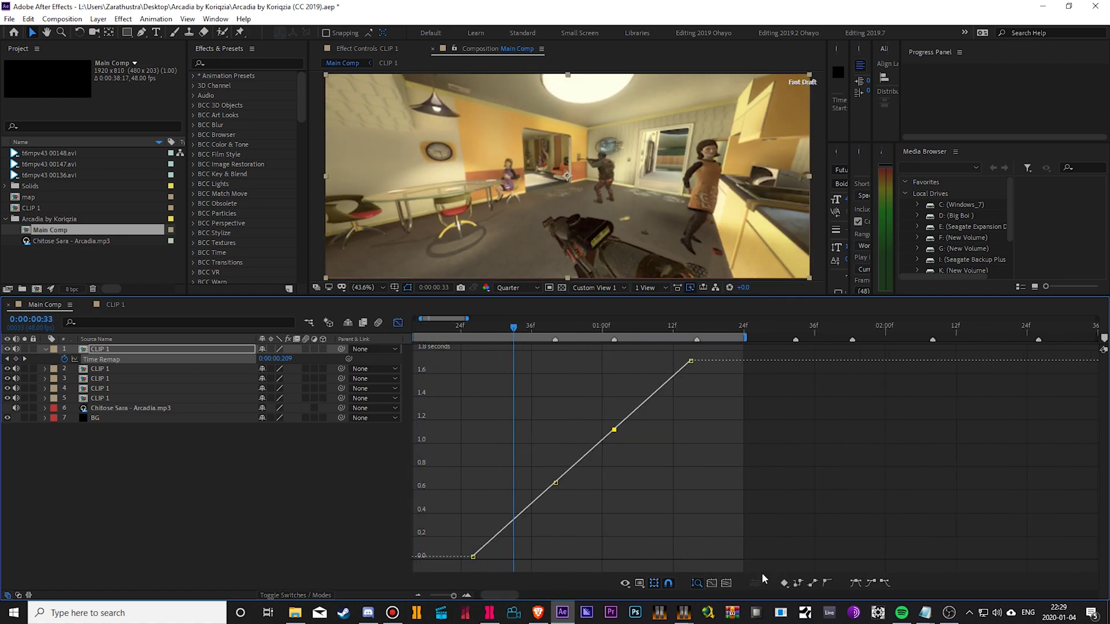
pyautogui.click(632, 512)
pyautogui.moveTo(786, 576); pyautogui.dragTo(408, 341)
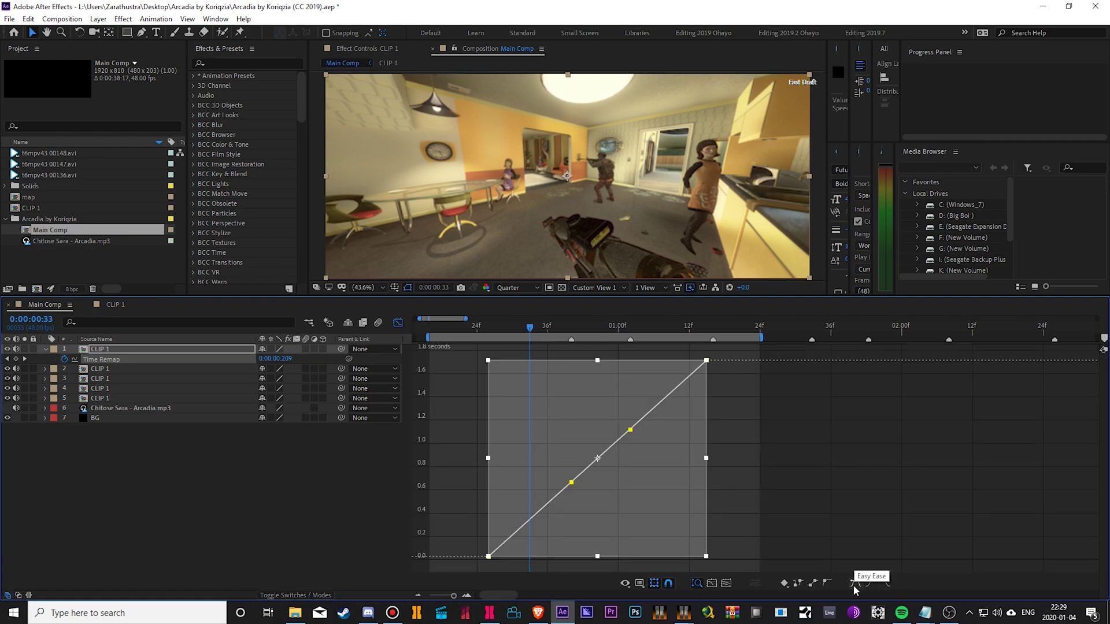
pyautogui.click(854, 585)
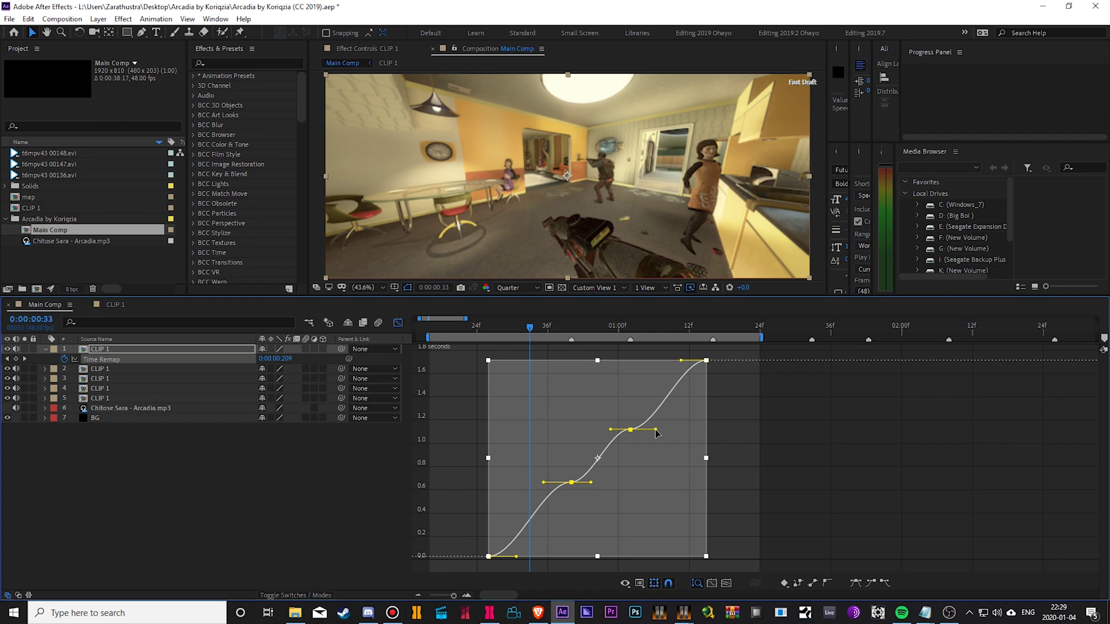
# Try steepening the Time Remap curve with the keyframe handles twice, restoring the Easy Ease shape after each attempt
pyautogui.moveTo(658, 430); pyautogui.dragTo(618, 398)
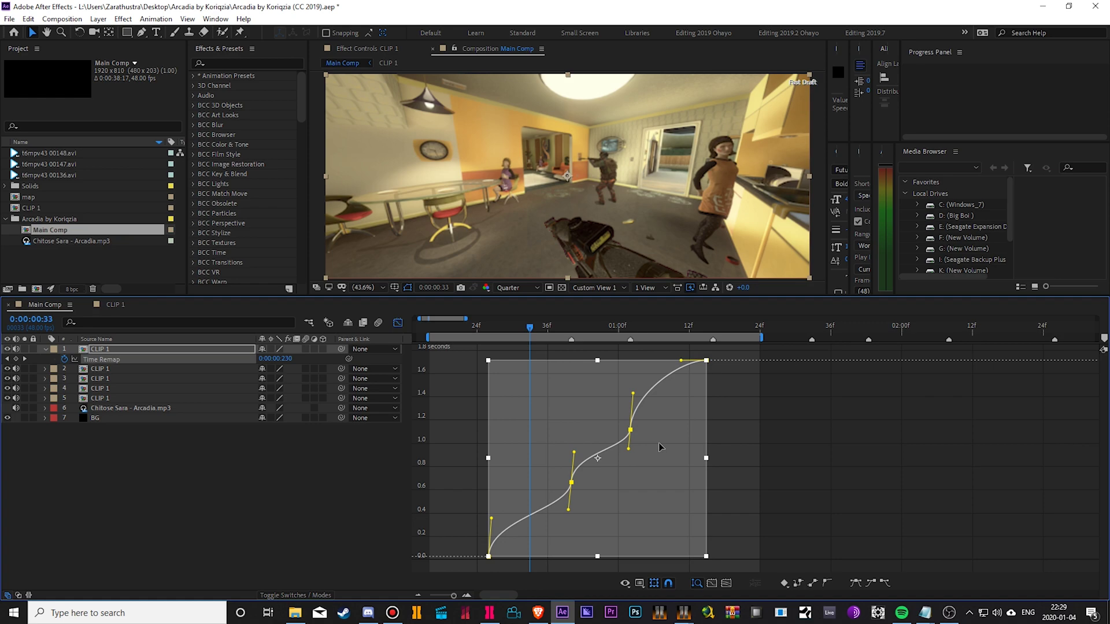
pyautogui.hotkey('shift', 'F9')
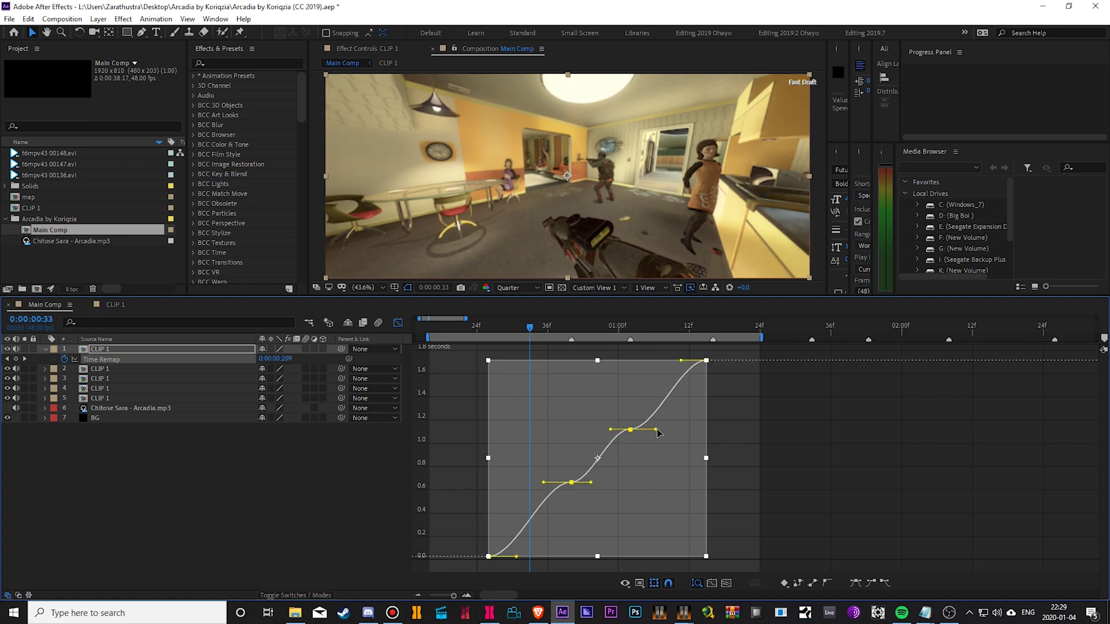
pyautogui.press('F9')
pyautogui.moveTo(656, 429); pyautogui.dragTo(636, 398)
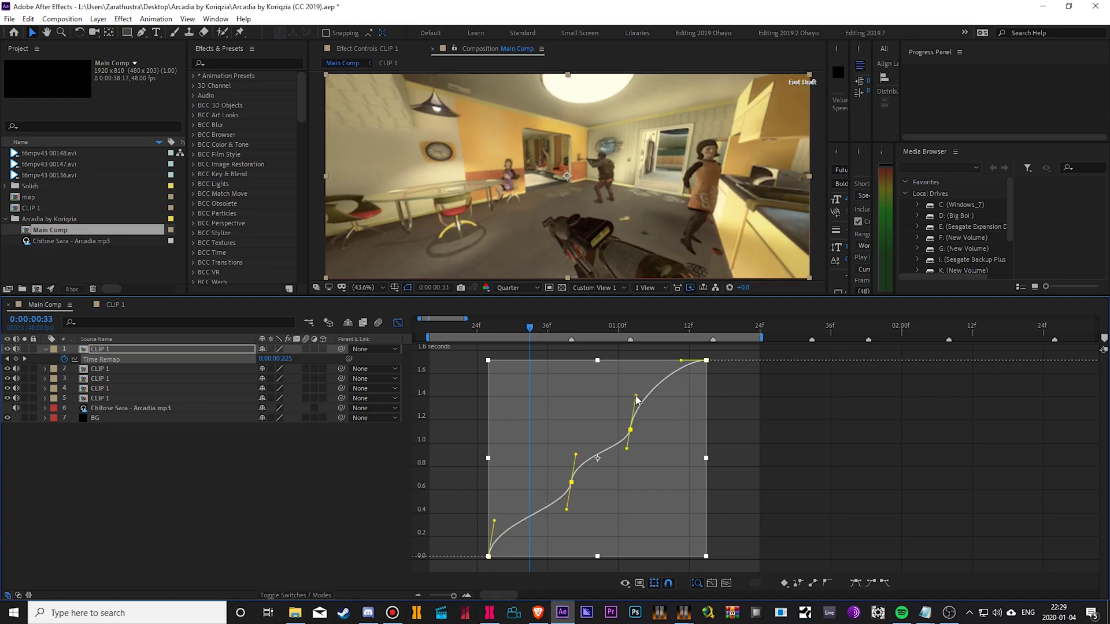
pyautogui.hotkey('ctrl', 'z')
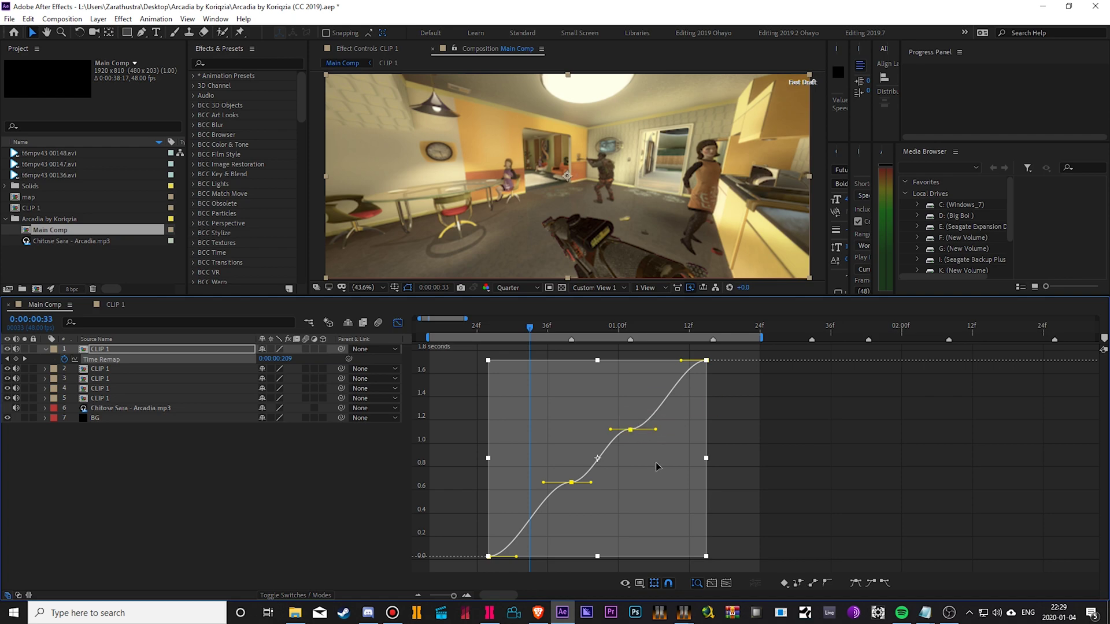
# Show the reference speed graph alongside the Time Remap graph and fit all keyframes of the top CLIP 1 layer in the maximized timeline
pyautogui.rightClick(728, 452)
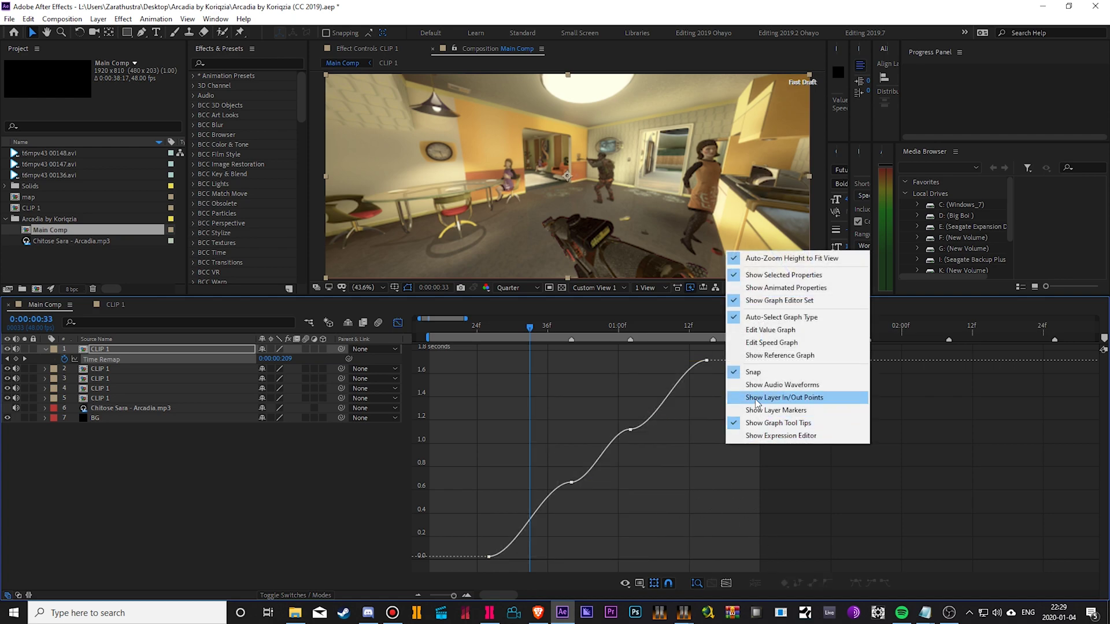
pyautogui.click(792, 355)
pyautogui.moveTo(773, 512); pyautogui.dragTo(453, 349)
pyautogui.click(787, 522)
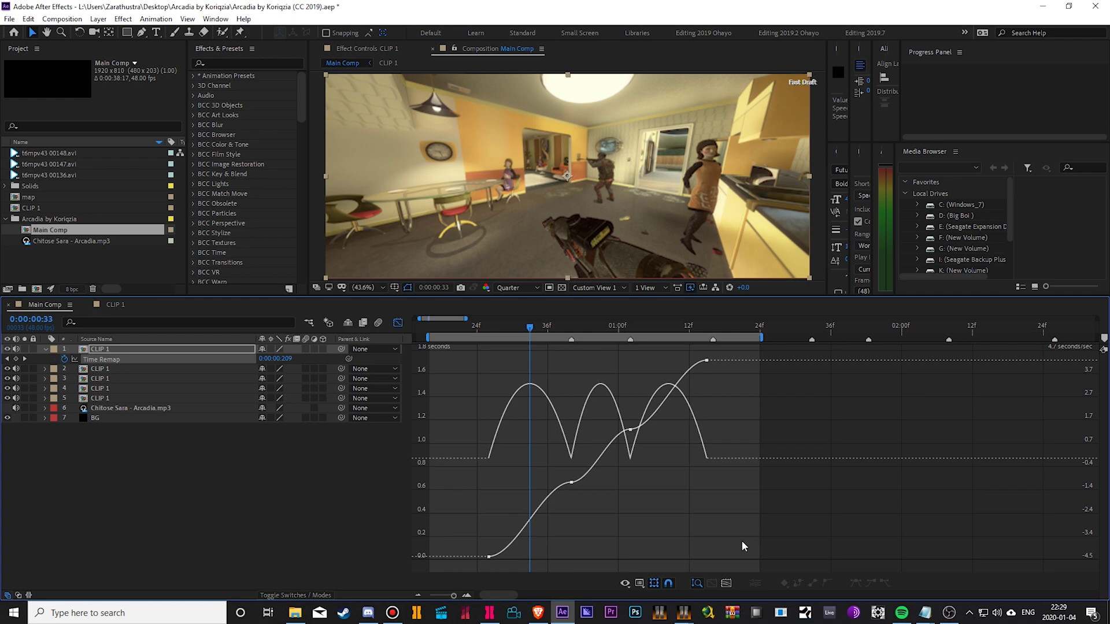
pyautogui.press('`')
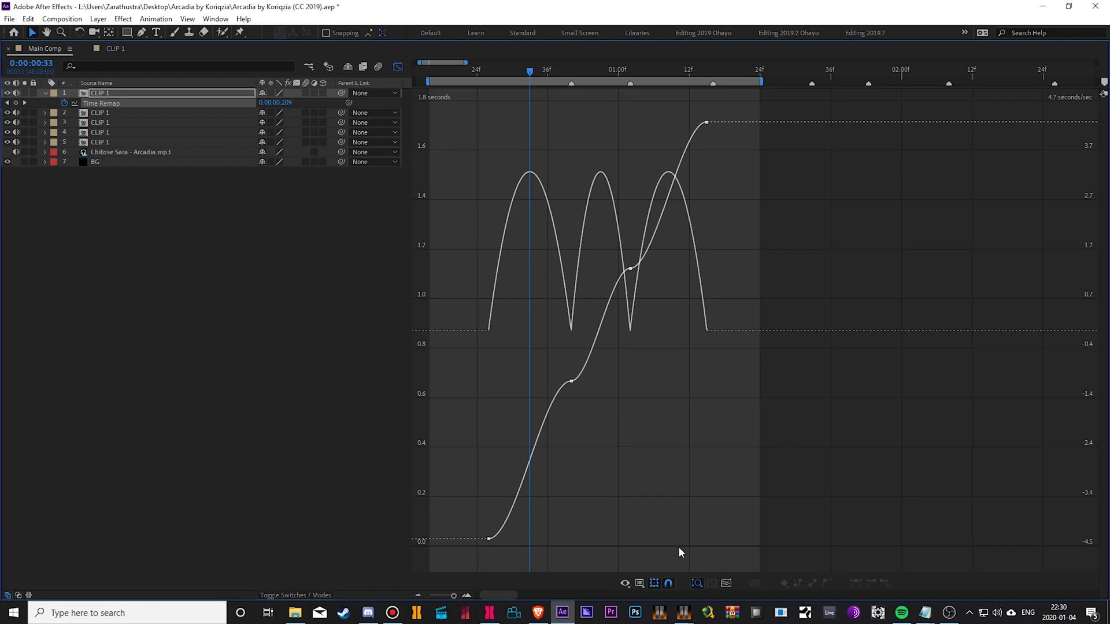
pyautogui.hotkey('ctrl', 'a')
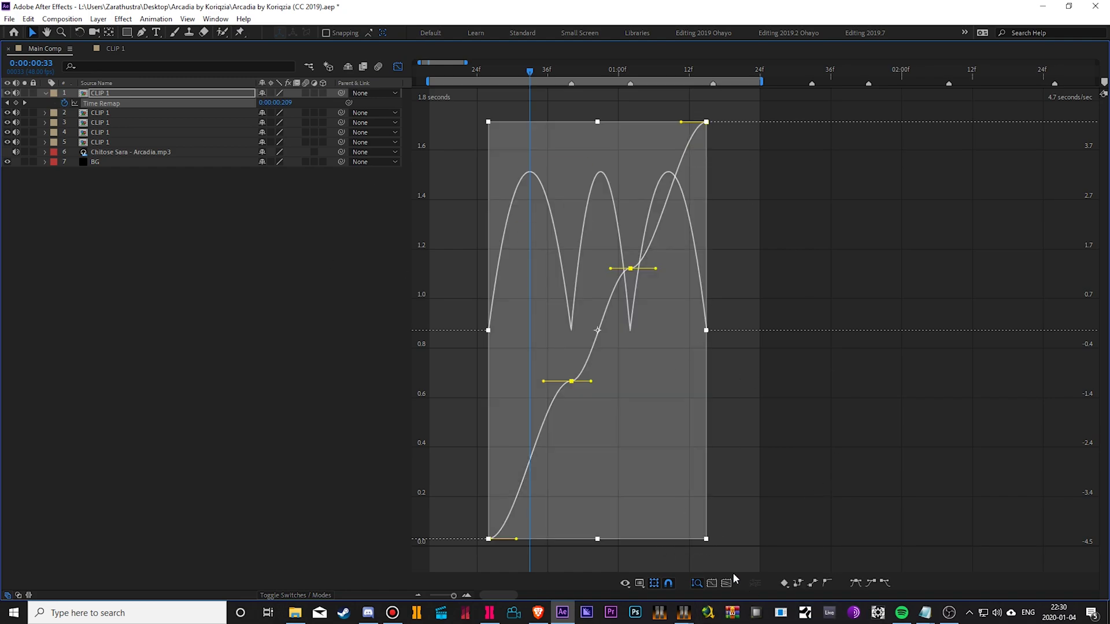
pyautogui.click(712, 583)
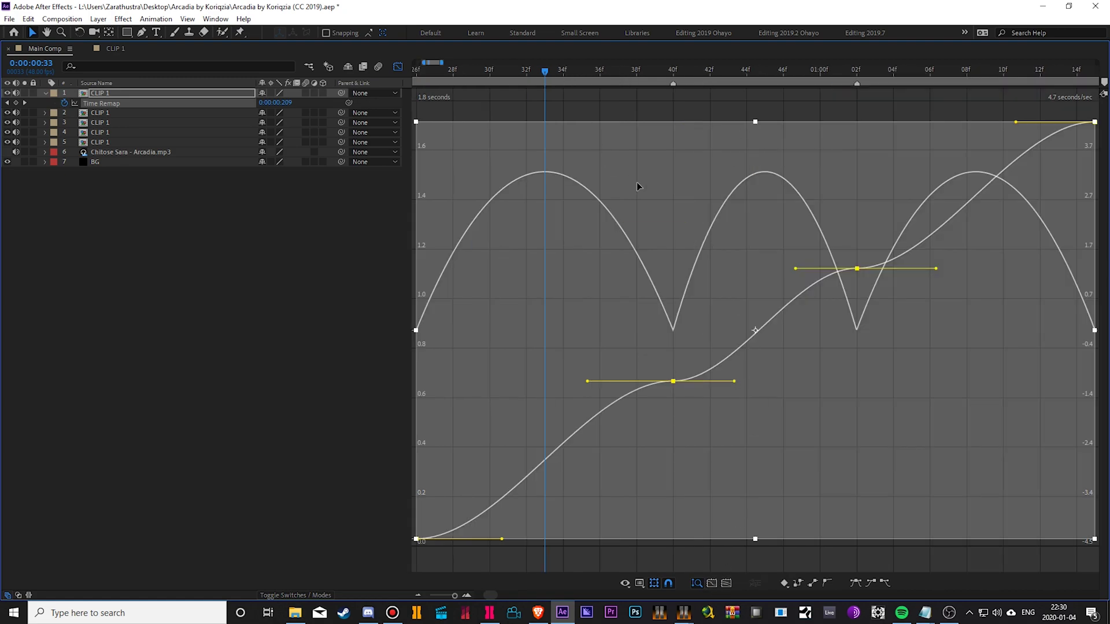
pyautogui.click(416, 539)
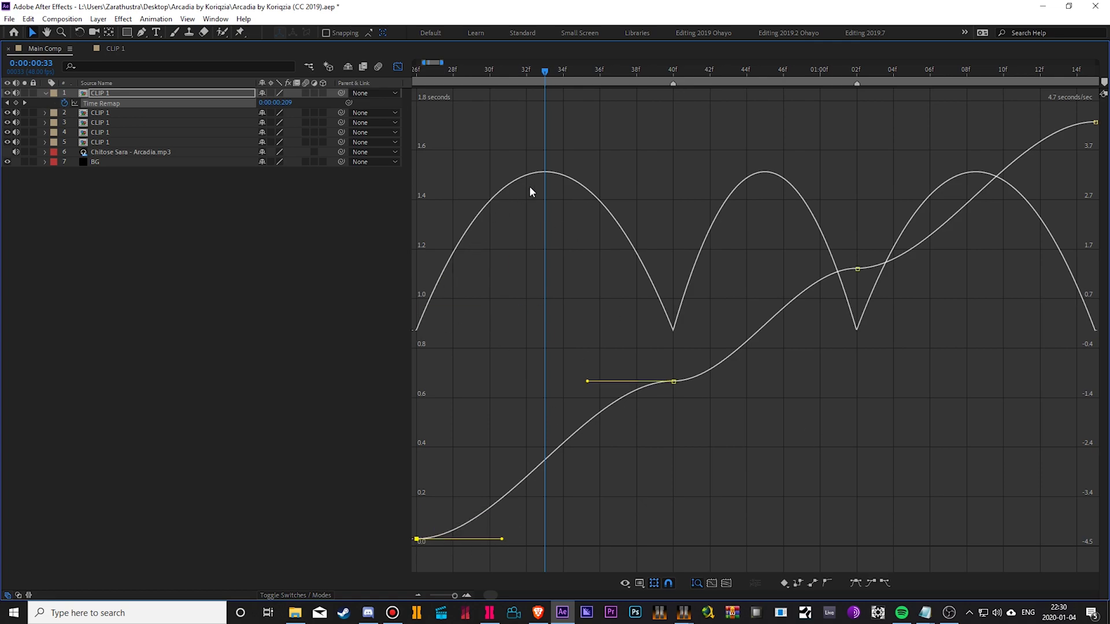
# Hide the reference speed graph and show it again
pyautogui.rightClick(666, 250)
pyautogui.click(720, 351)
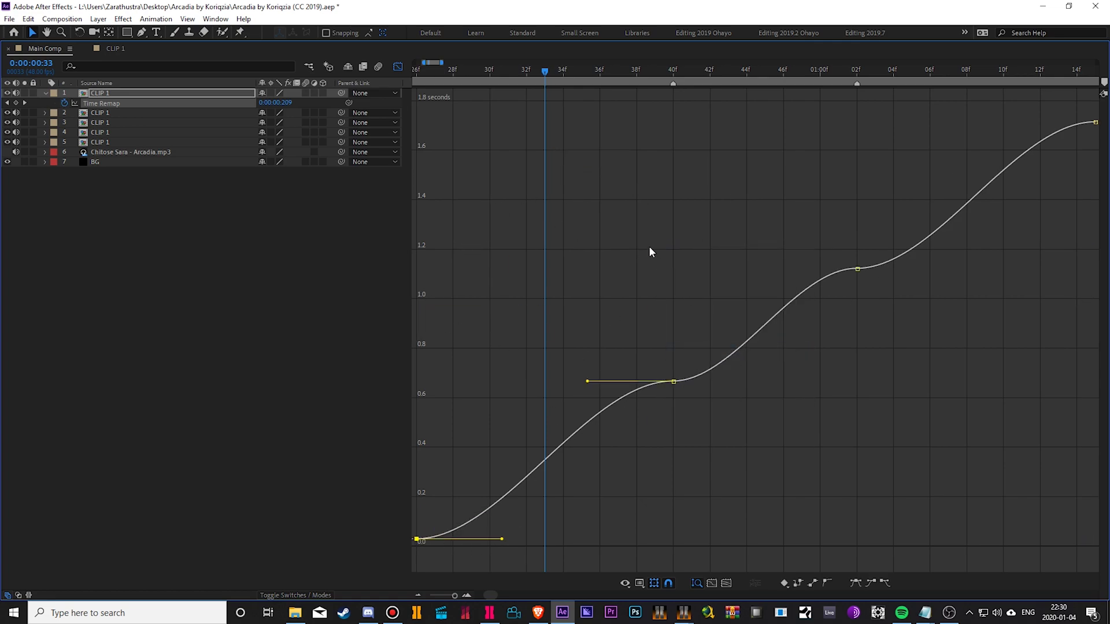
pyautogui.rightClick(649, 245)
pyautogui.click(701, 351)
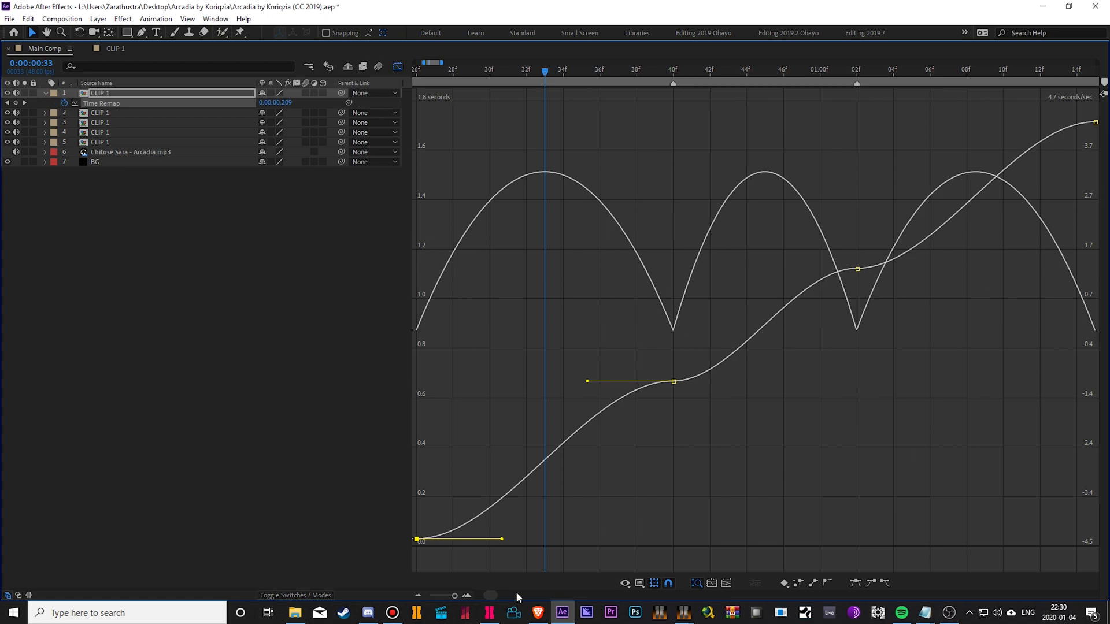
# Steepen the outgoing handle of the first Time Remap keyframe and both handles at 0:00:00:40, aligning the latter into one speed peak
pyautogui.moveTo(502, 539); pyautogui.dragTo(467, 433)
pyautogui.moveTo(607, 381); pyautogui.dragTo(641, 436)
pyautogui.moveTo(754, 380); pyautogui.dragTo(715, 299)
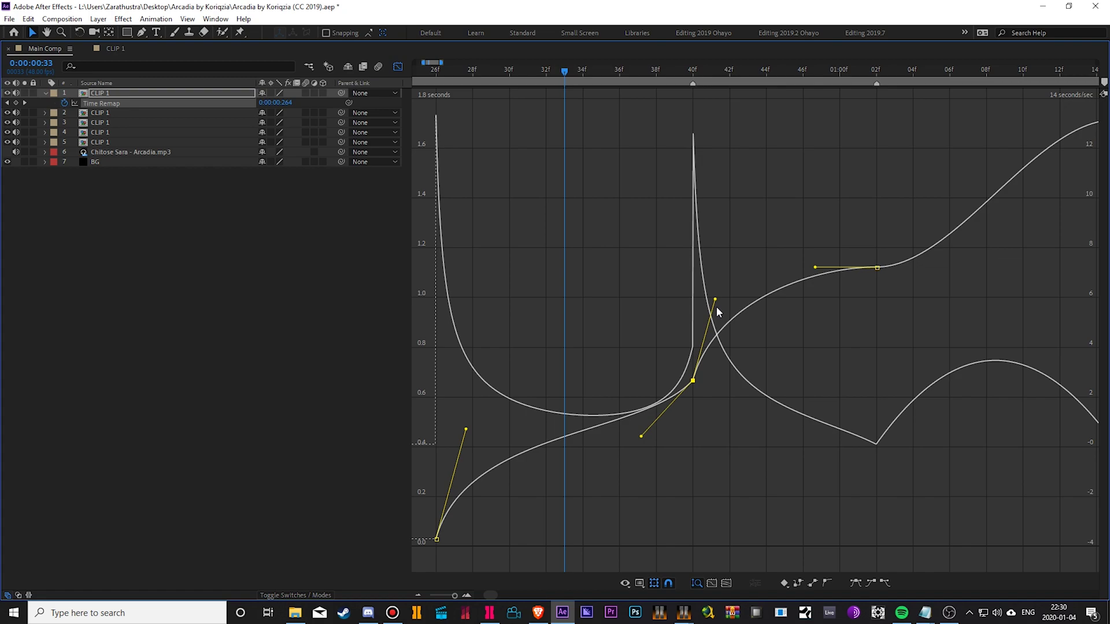
pyautogui.moveTo(716, 300); pyautogui.dragTo(743, 330)
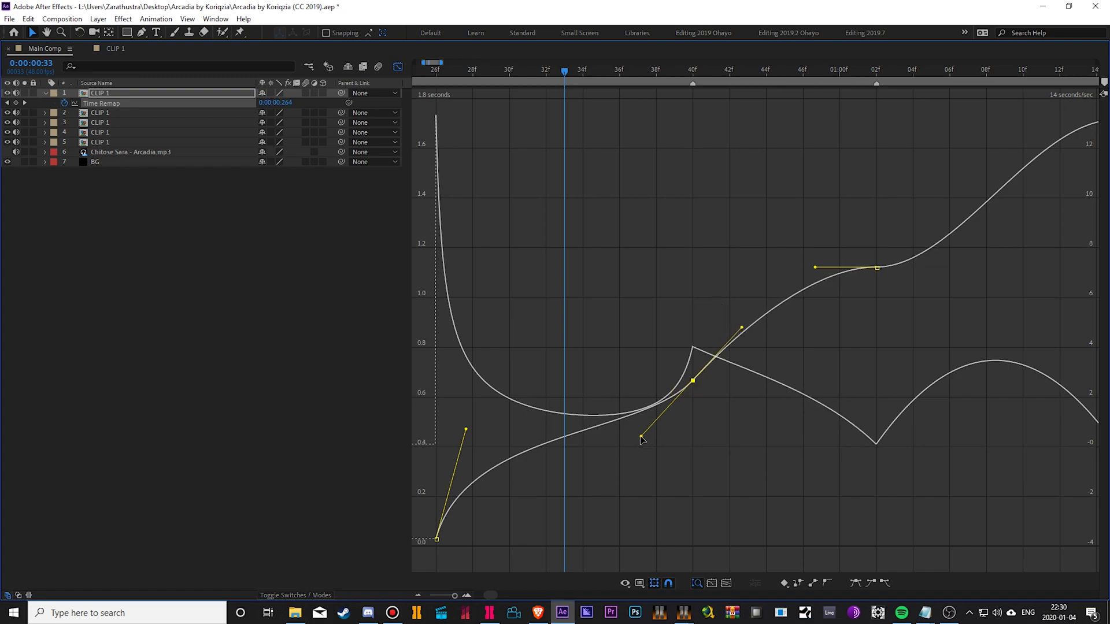
pyautogui.moveTo(642, 439); pyautogui.dragTo(646, 442)
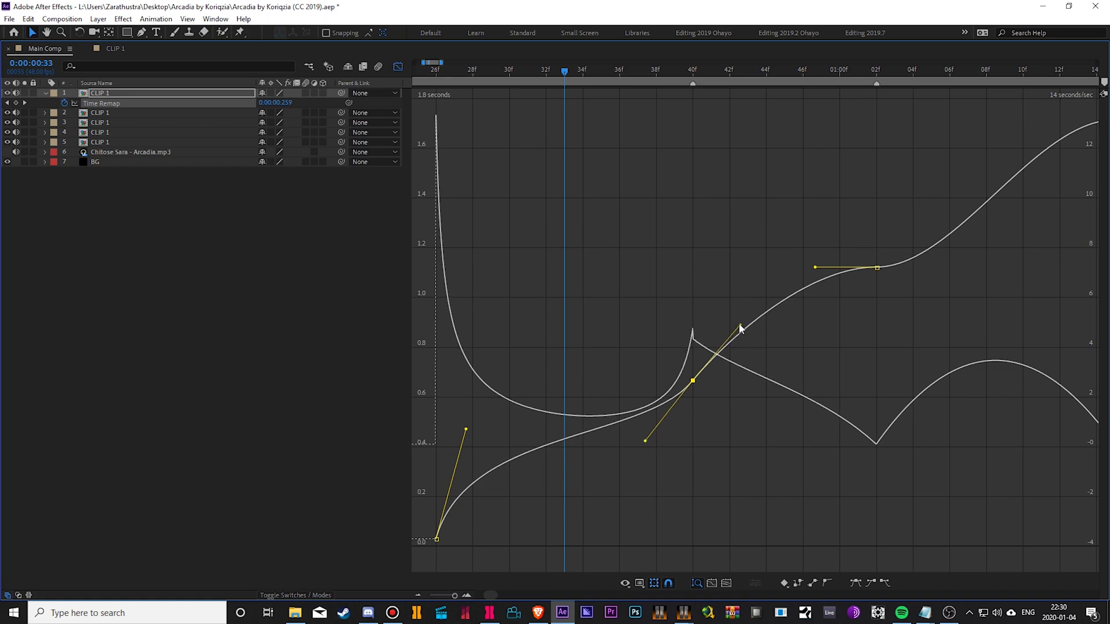
pyautogui.moveTo(740, 325); pyautogui.dragTo(740, 321)
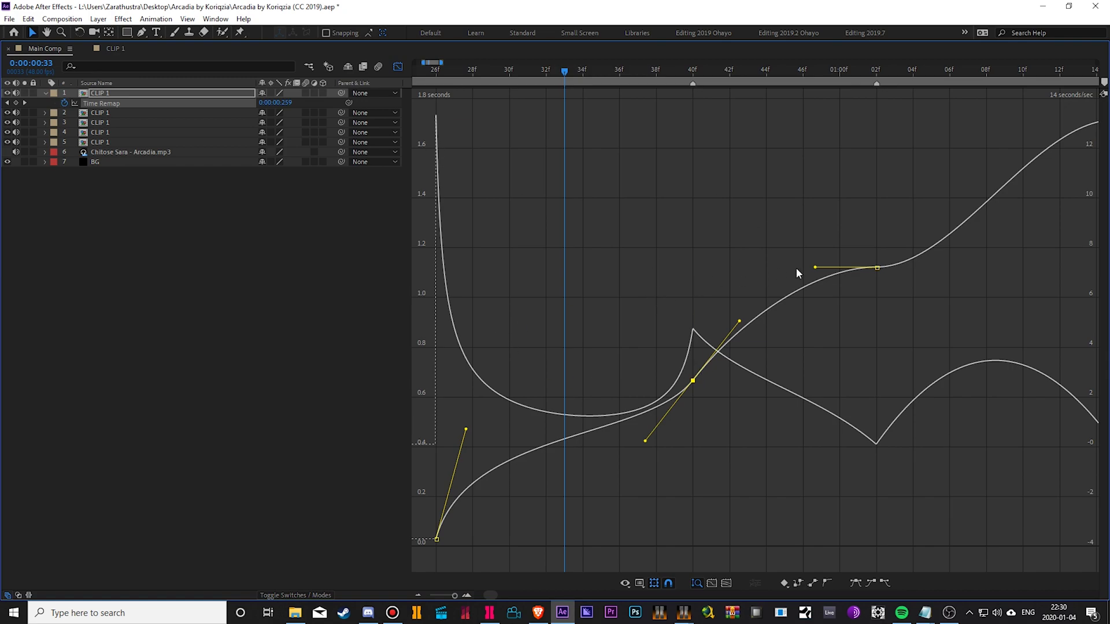
# Steepen and align both handles of the Time Remap keyframe at 0:00:01:02 so the speed curve meets in a single peak
pyautogui.moveTo(816, 269); pyautogui.dragTo(846, 310)
pyautogui.moveTo(956, 269); pyautogui.dragTo(918, 207)
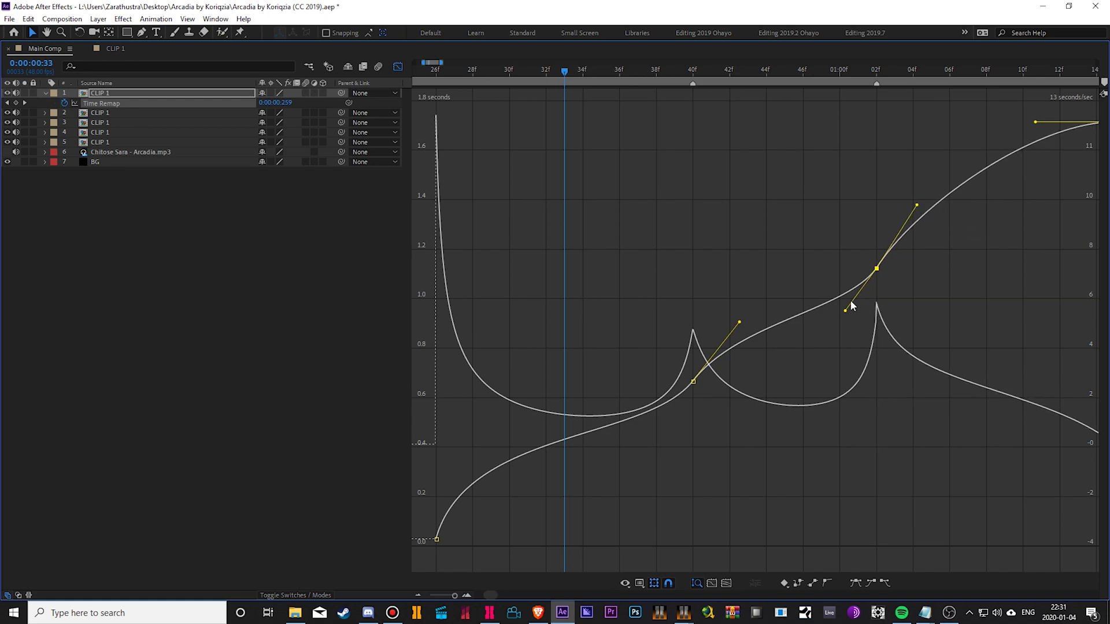
pyautogui.moveTo(845, 314); pyautogui.dragTo(846, 321)
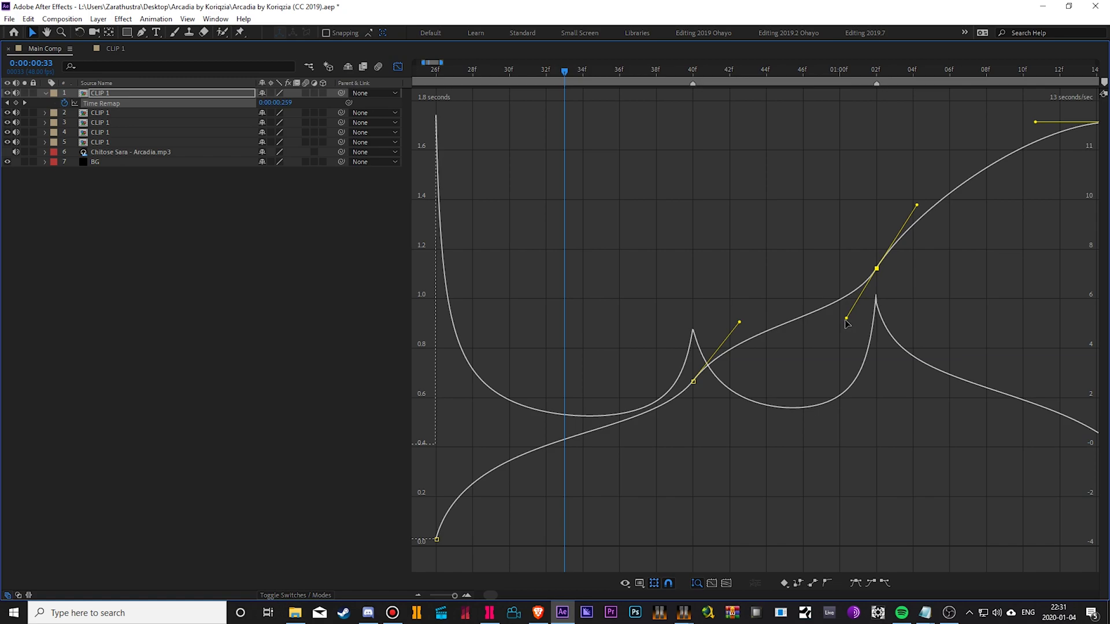
pyautogui.click(840, 315)
pyautogui.click(878, 266)
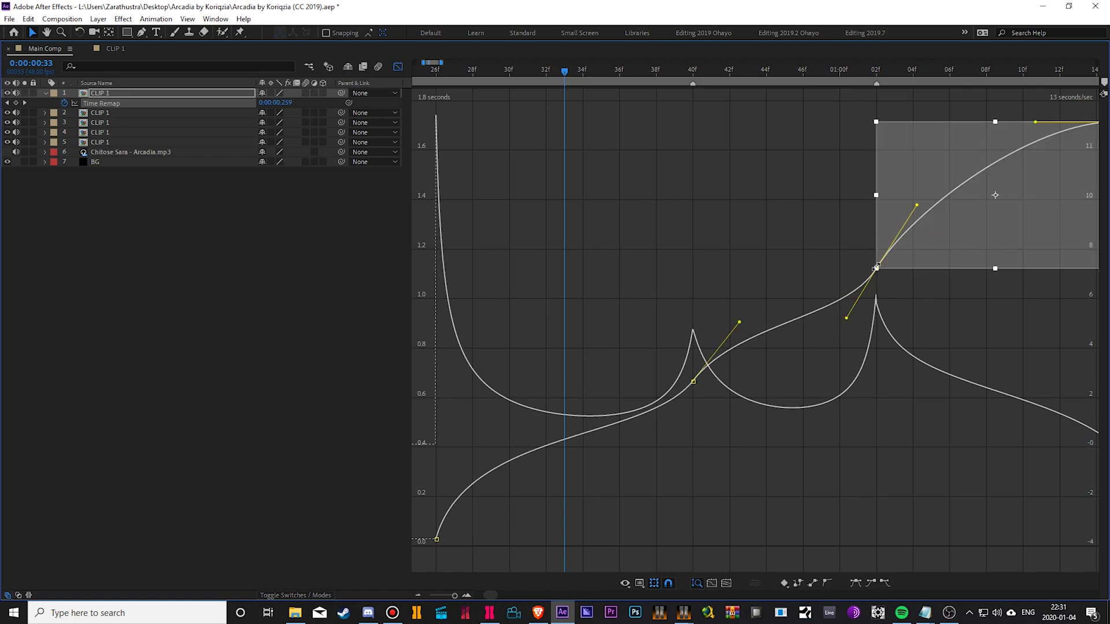
pyautogui.click(867, 278)
pyautogui.click(876, 268)
pyautogui.moveTo(845, 317); pyautogui.dragTo(845, 321)
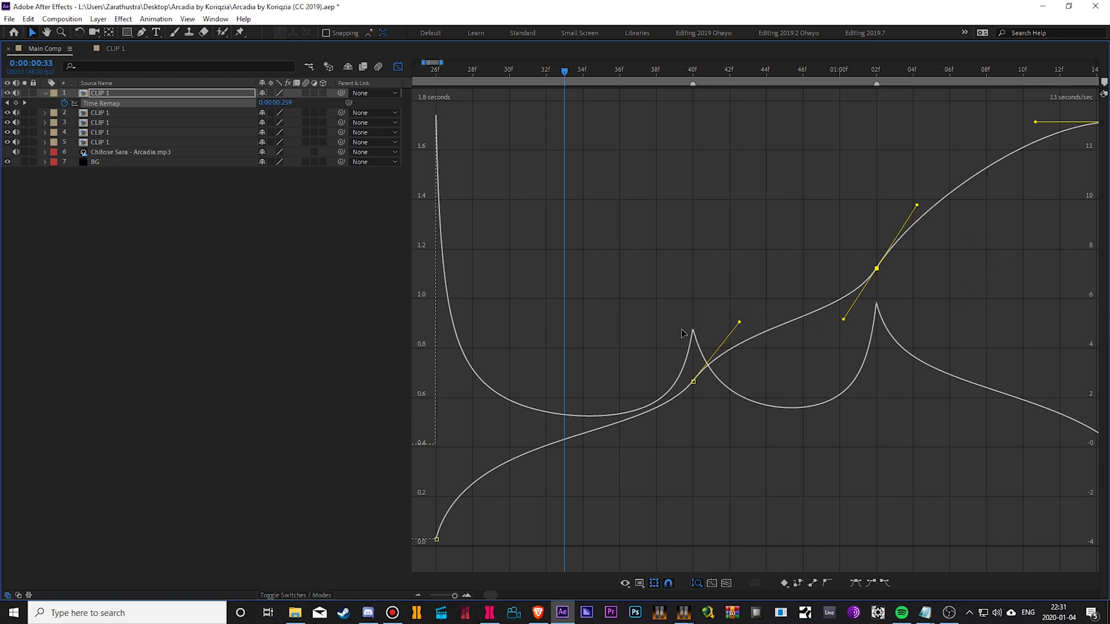
# Steepen the incoming handle of the last Time Remap keyframe at 0:00:01:15 so the speed rises sharply into it
pyautogui.press('h')
pyautogui.moveTo(999, 261); pyautogui.dragTo(855, 262)
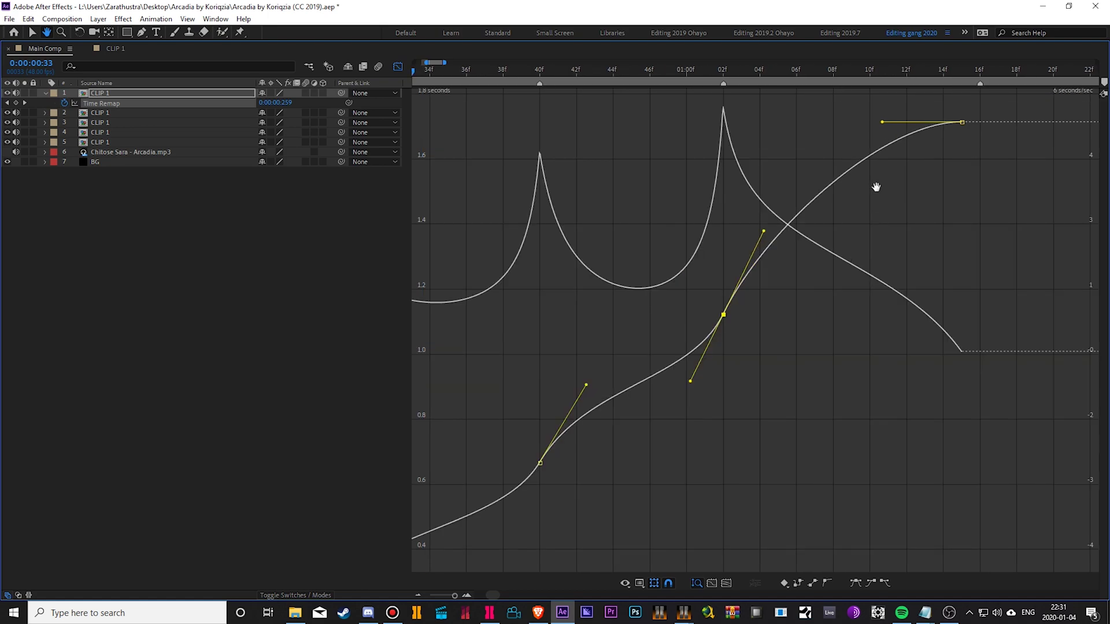
pyautogui.press('v')
pyautogui.moveTo(883, 122); pyautogui.dragTo(942, 227)
# Add a Time Remap keyframe at 0:00:01:10 and adjust its handles and the last keyframe's incoming handle for a slow stretch before the final spike
pyautogui.click(873, 79)
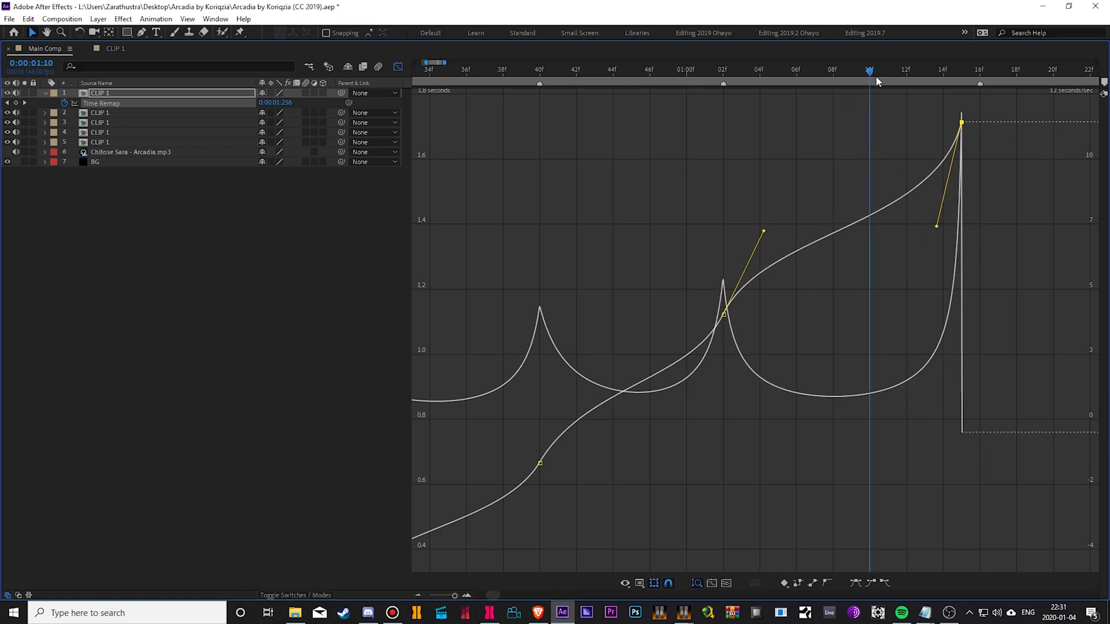
pyautogui.click(15, 102)
pyautogui.moveTo(912, 195); pyautogui.dragTo(936, 204)
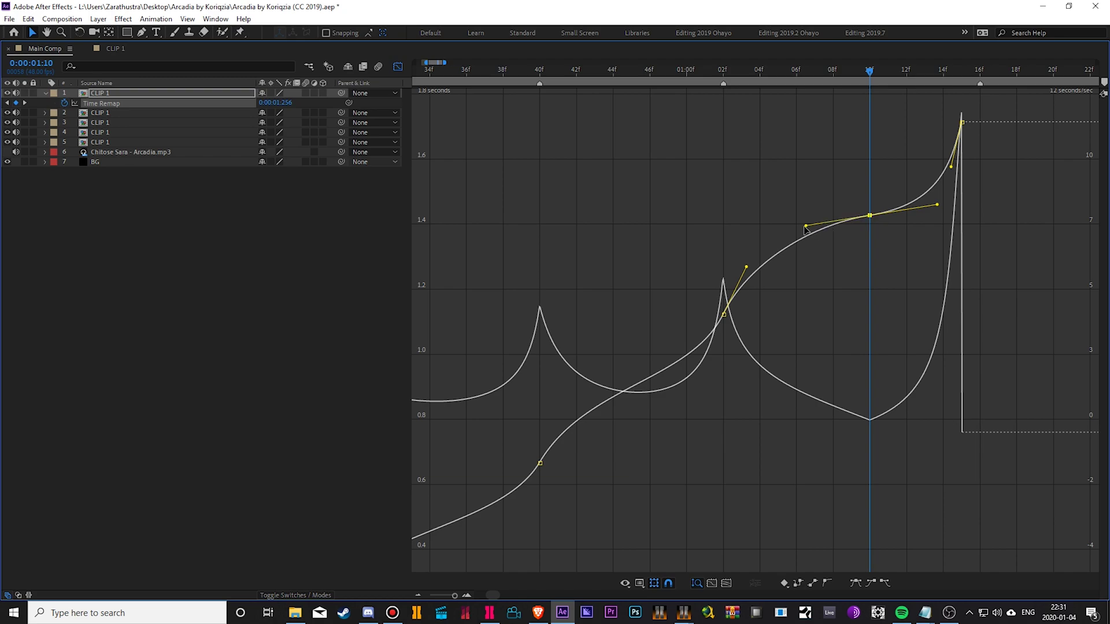
pyautogui.moveTo(805, 226); pyautogui.dragTo(801, 226)
pyautogui.moveTo(938, 207); pyautogui.dragTo(1034, 146)
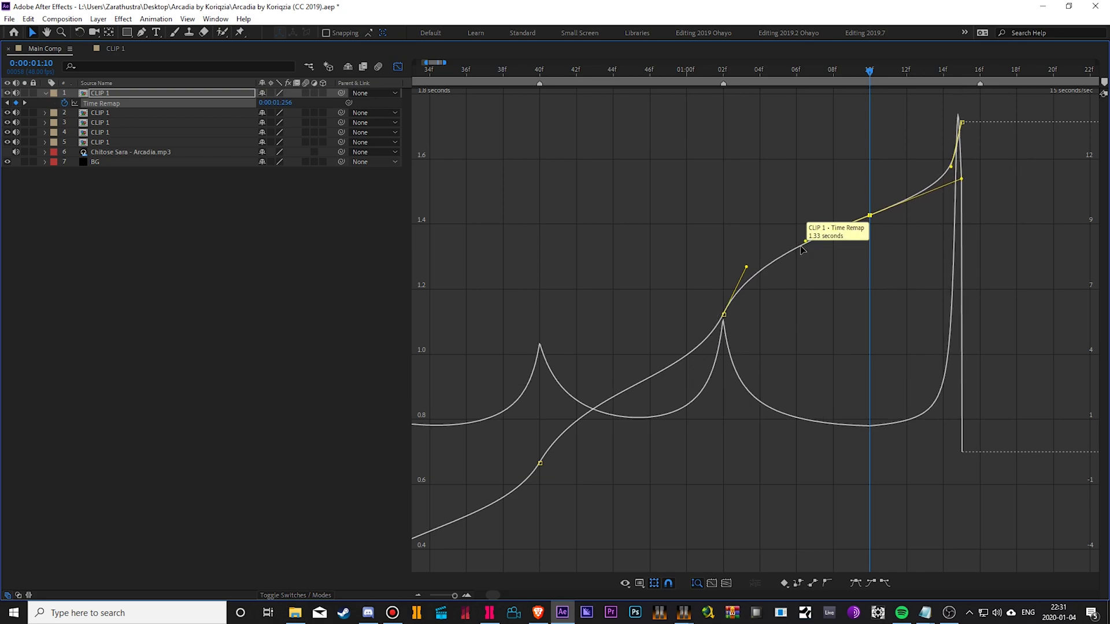
pyautogui.moveTo(805, 241); pyautogui.dragTo(768, 244)
pyautogui.moveTo(787, 240)
pyautogui.mouseDown()
pyautogui.moveTo(813, 235)
pyautogui.moveTo(781, 234)
pyautogui.moveTo(787, 246)
pyautogui.mouseUp()
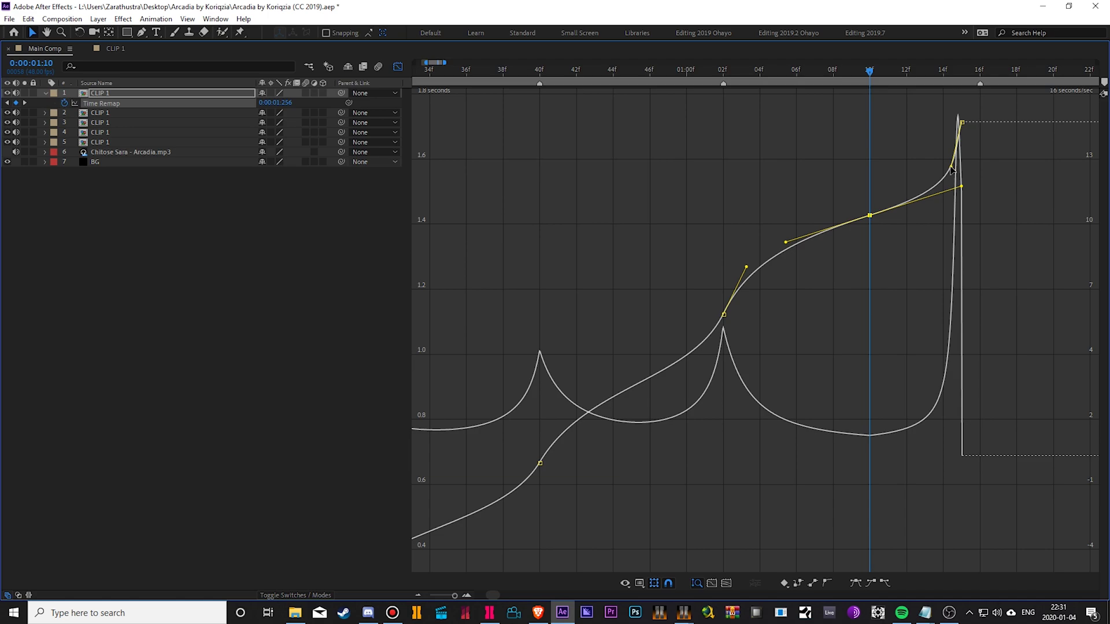
pyautogui.moveTo(951, 167); pyautogui.dragTo(959, 178)
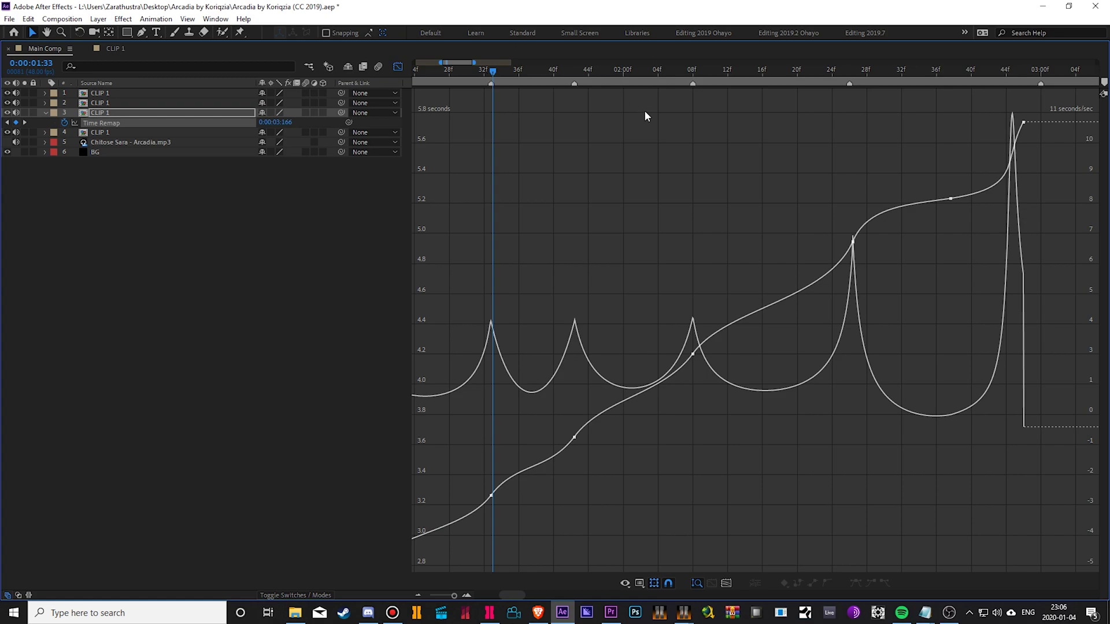
# On the third CLIP 1 layer, moderately steepen the incoming handle of the Time Remap keyframe at 0:00:02:08, undoing an extreme version first
pyautogui.click(579, 71)
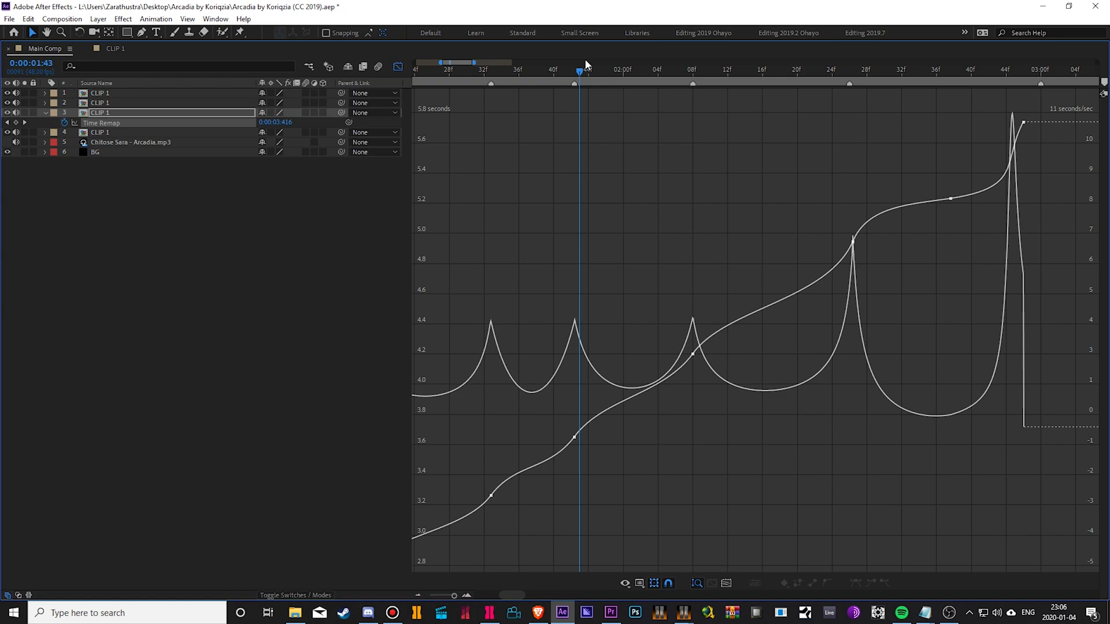
pyautogui.click(694, 74)
pyautogui.click(693, 354)
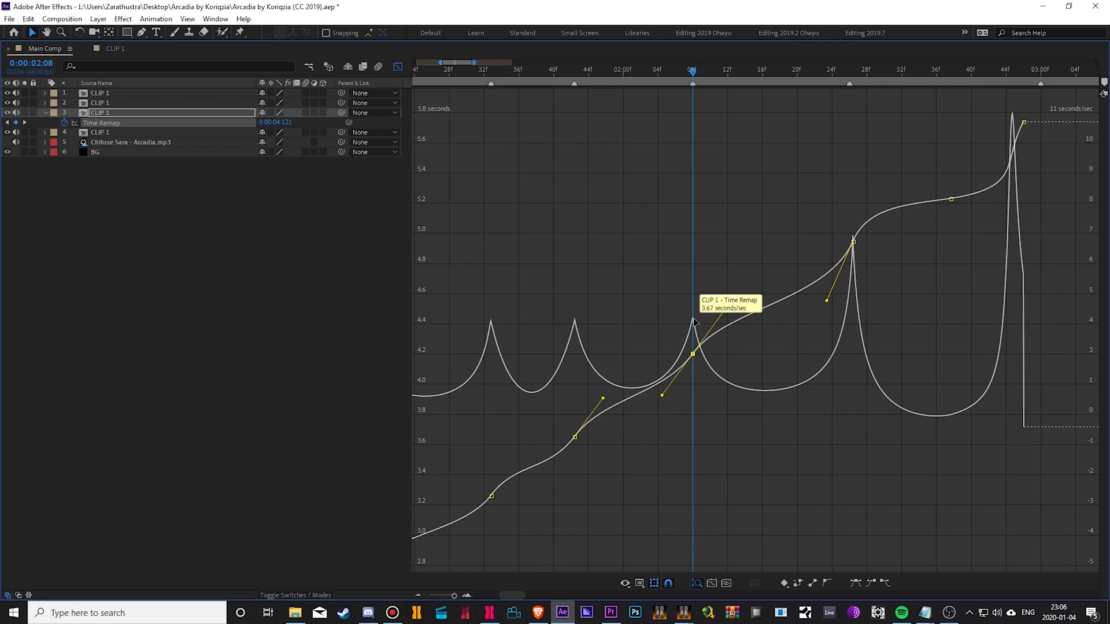
pyautogui.moveTo(662, 395); pyautogui.dragTo(727, 415)
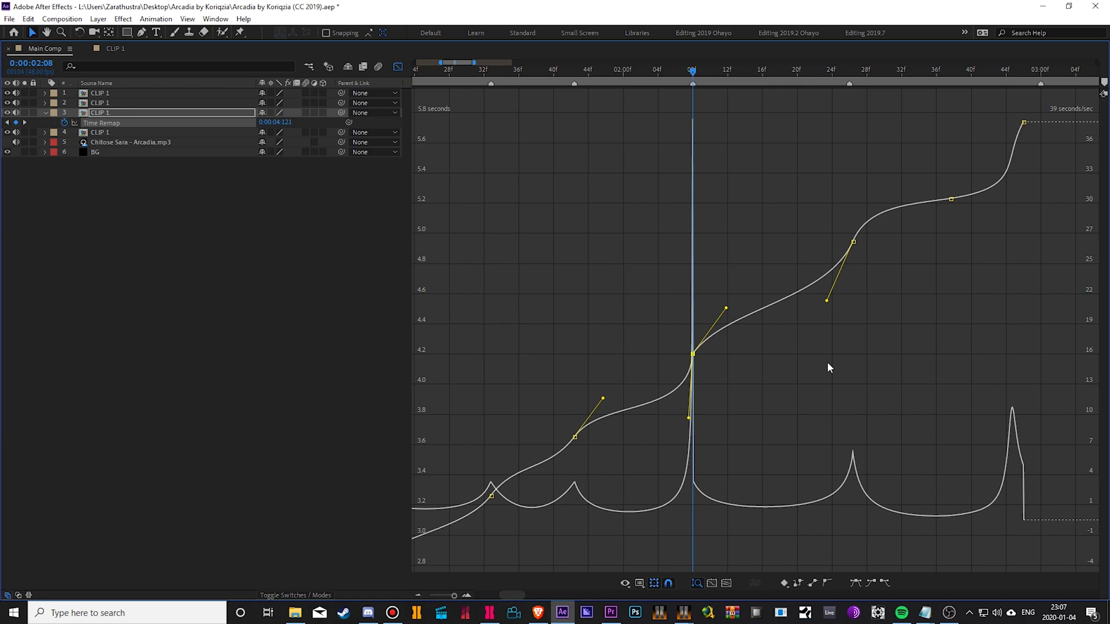
pyautogui.hotkey('ctrl', 'z')
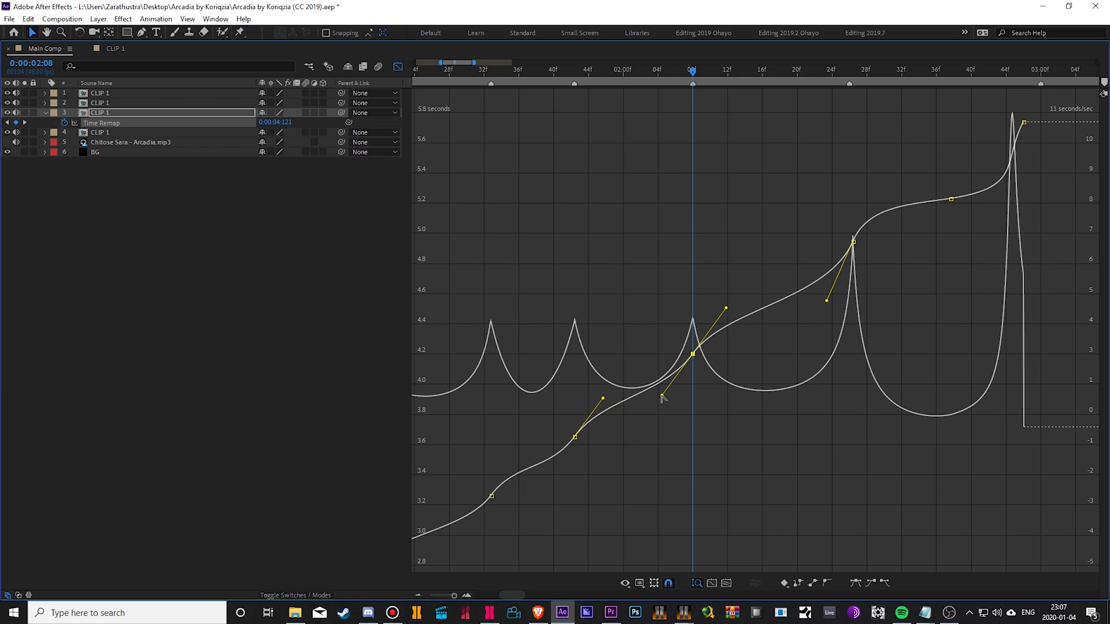
pyautogui.moveTo(663, 398)
pyautogui.mouseDown()
pyautogui.moveTo(688, 463)
pyautogui.moveTo(691, 443)
pyautogui.moveTo(656, 413)
pyautogui.mouseUp()
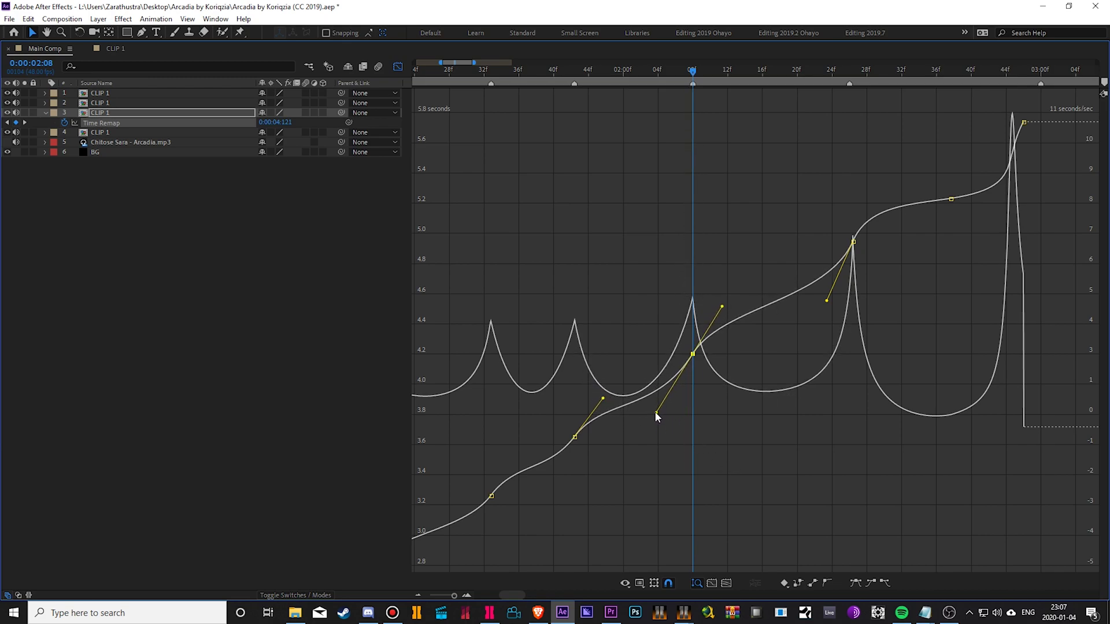
# Examine the peaks and valleys of the third CLIP 1 layer's speed graph by scrubbing from 0:00:02:08 to 0:00:03:00
pyautogui.moveTo(509, 76); pyautogui.dragTo(832, 197)
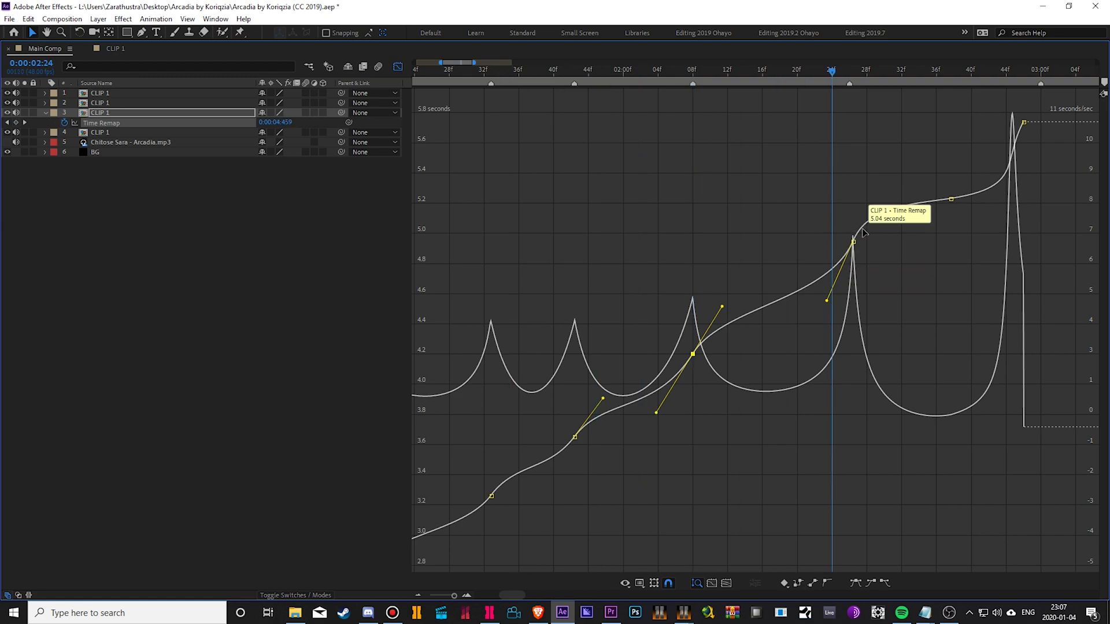
pyautogui.click(744, 72)
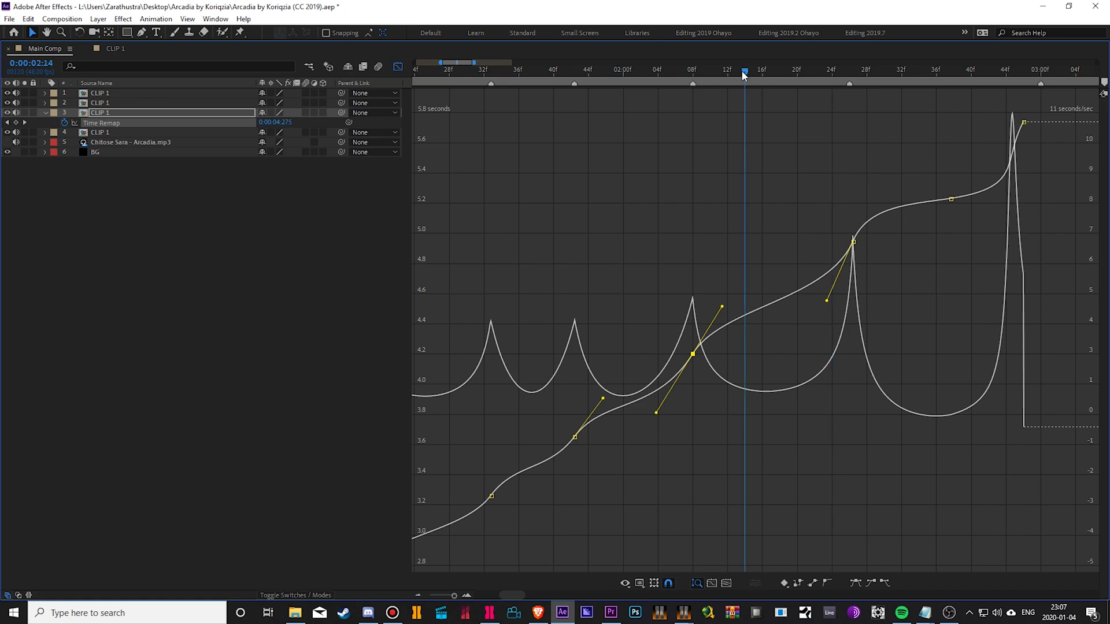
pyautogui.click(771, 72)
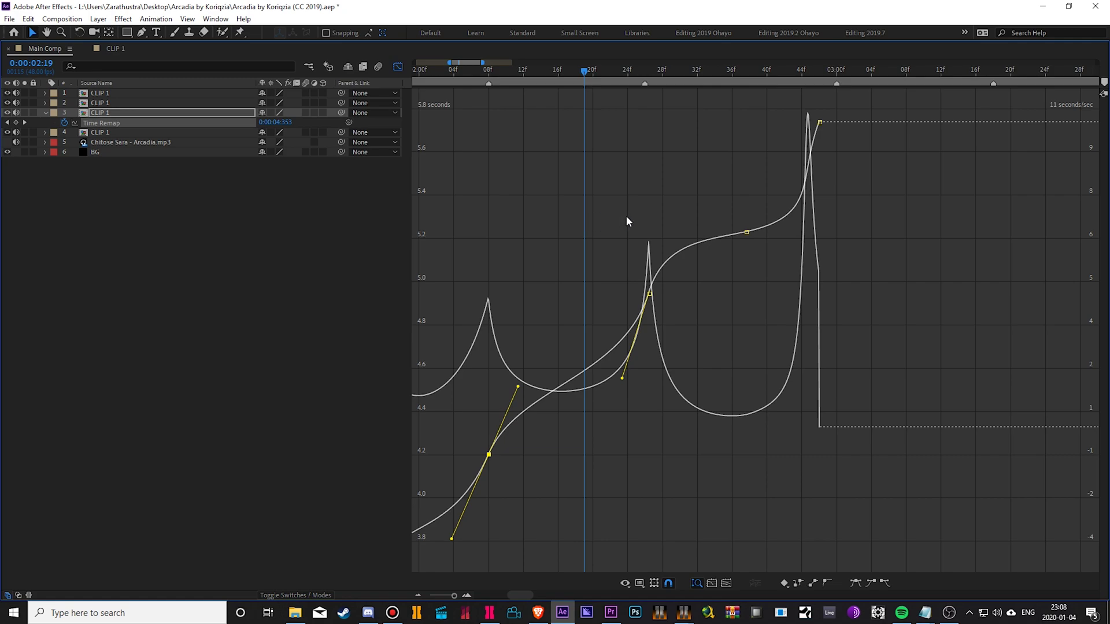
pyautogui.moveTo(630, 80); pyautogui.dragTo(657, 167)
pyautogui.click(655, 246)
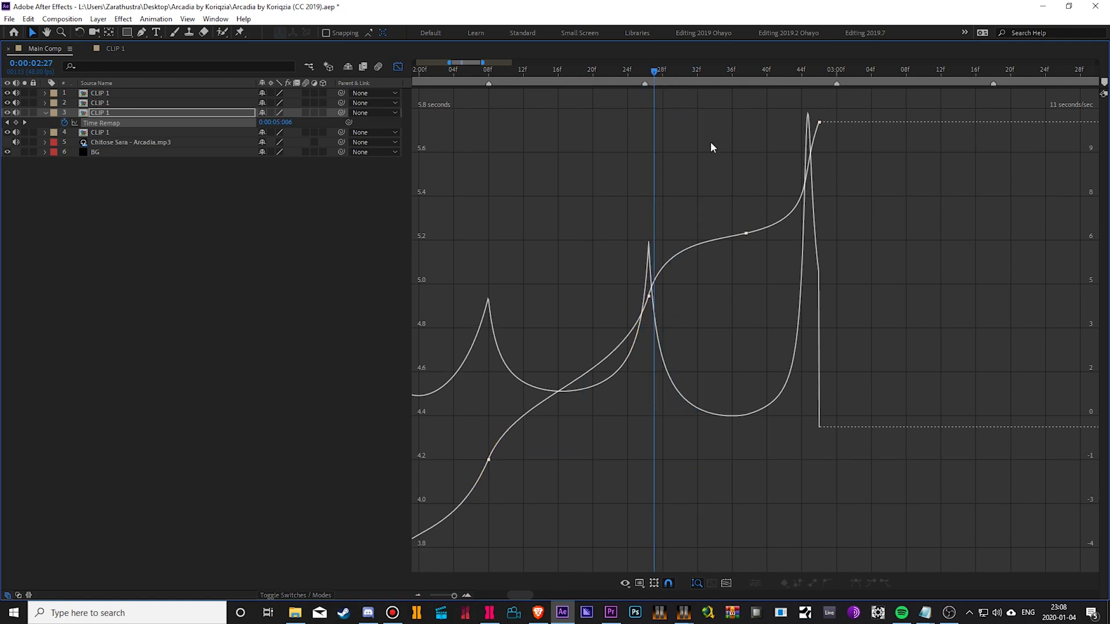
pyautogui.click(836, 74)
# Return from the Graph Editor to the layer timeline and move the work area's end to about 0:00:01:29
pyautogui.click(397, 66)
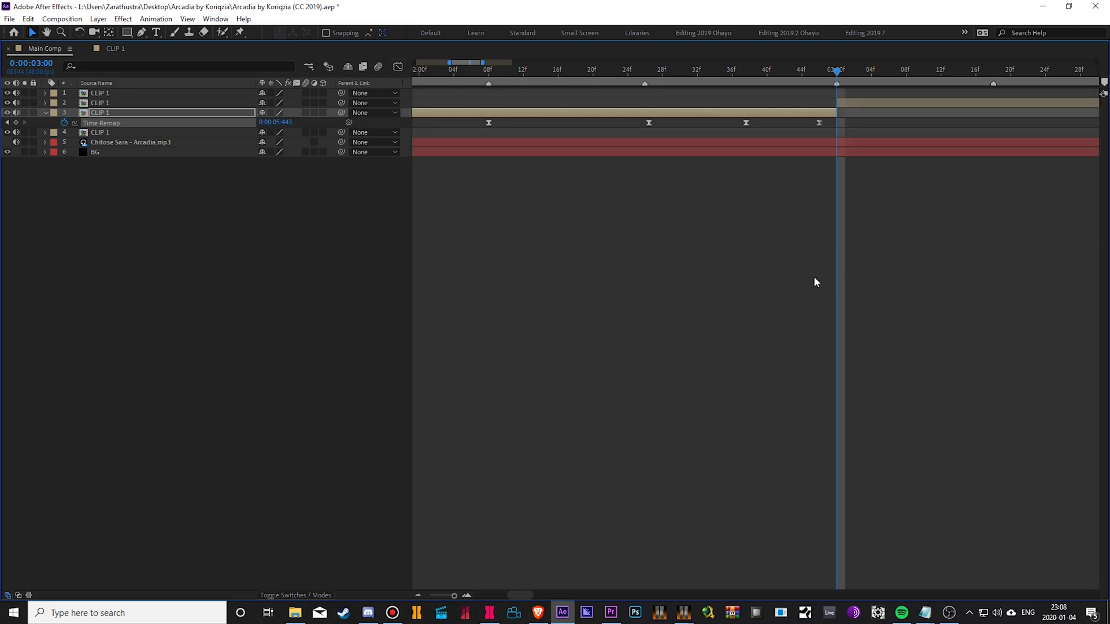
pyautogui.press('`')
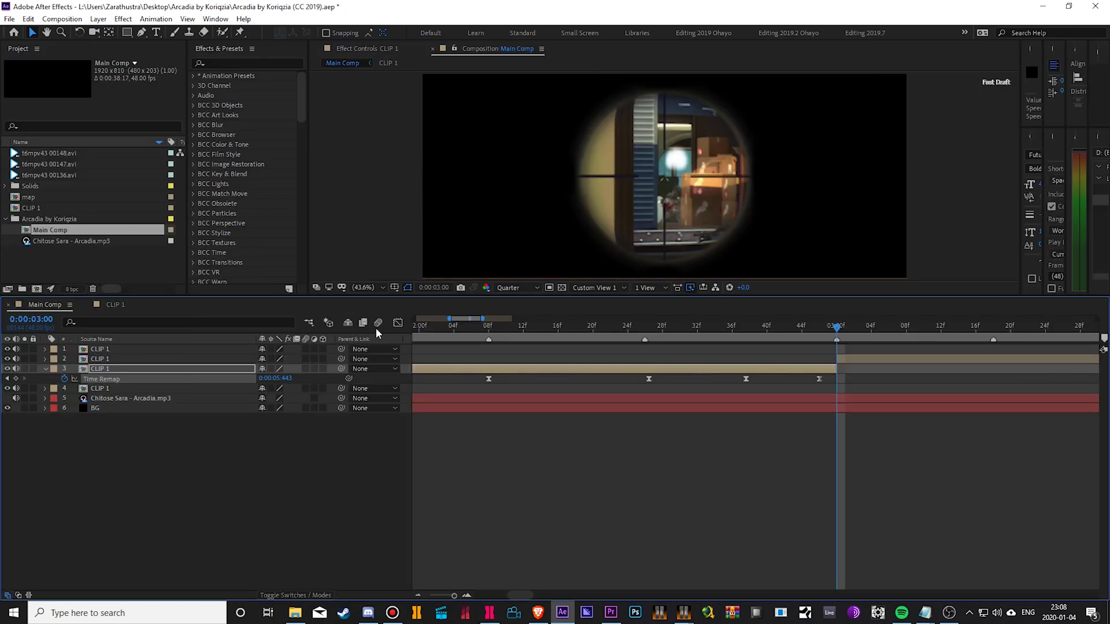
pyautogui.click(398, 322)
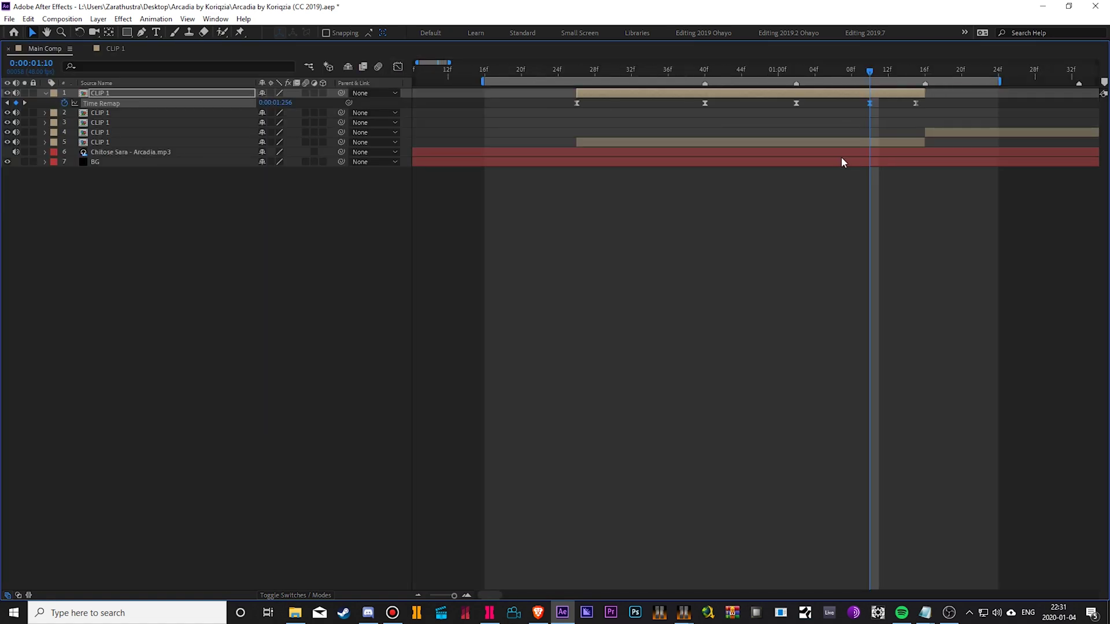
pyautogui.moveTo(727, 81); pyautogui.dragTo(752, 82)
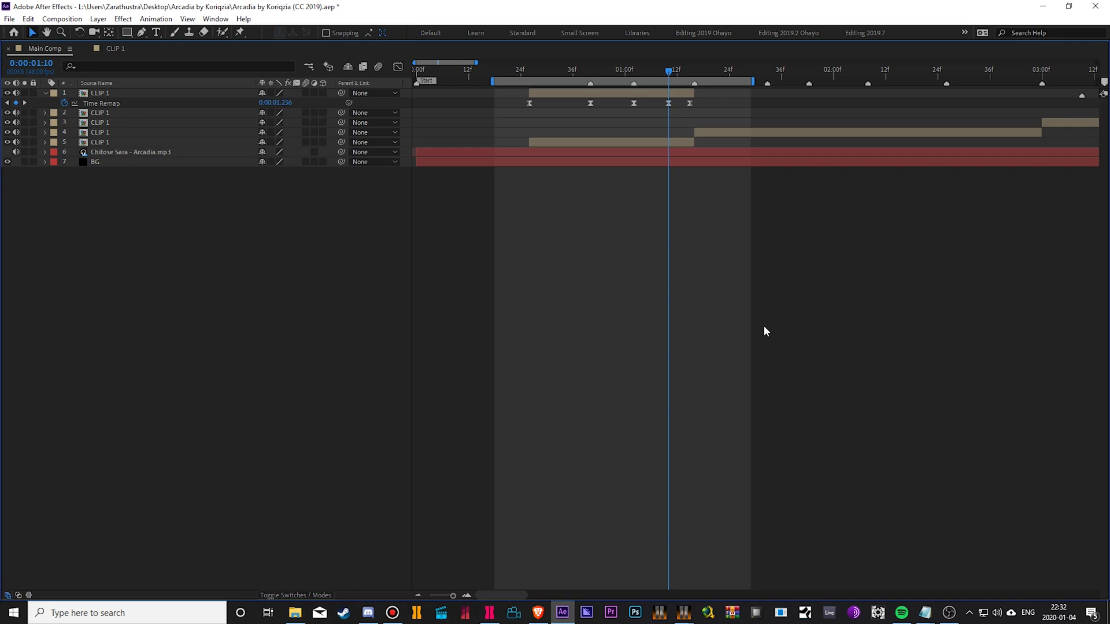
# Preview the work area's synced clips in the full workspace, then again with the Composition viewer maximized, and restore the workspace
pyautogui.press('`')
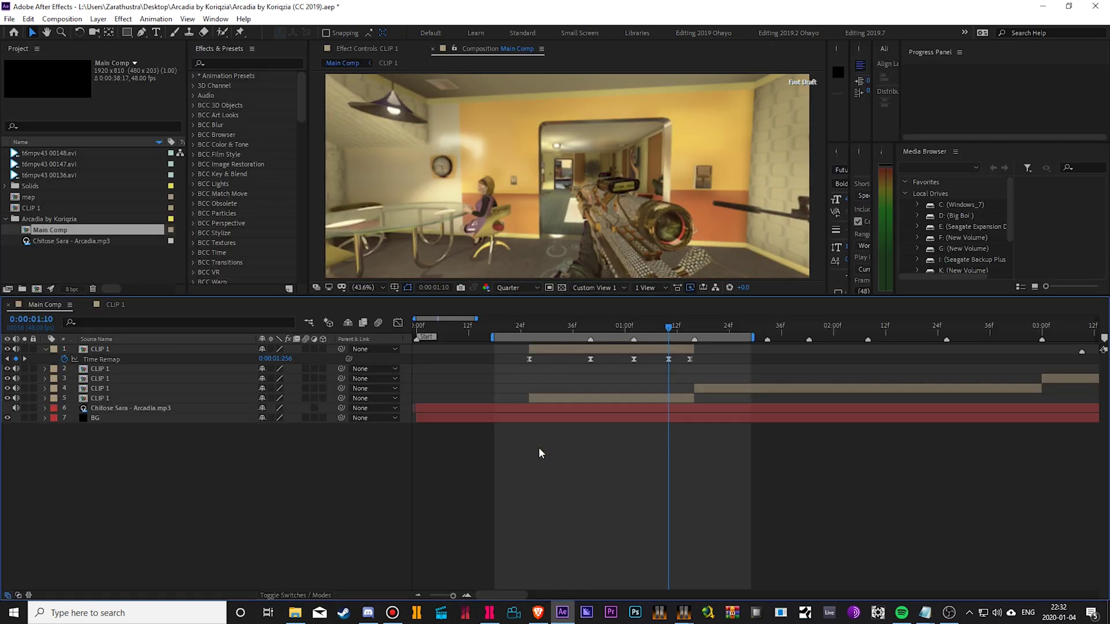
pyautogui.press('space')
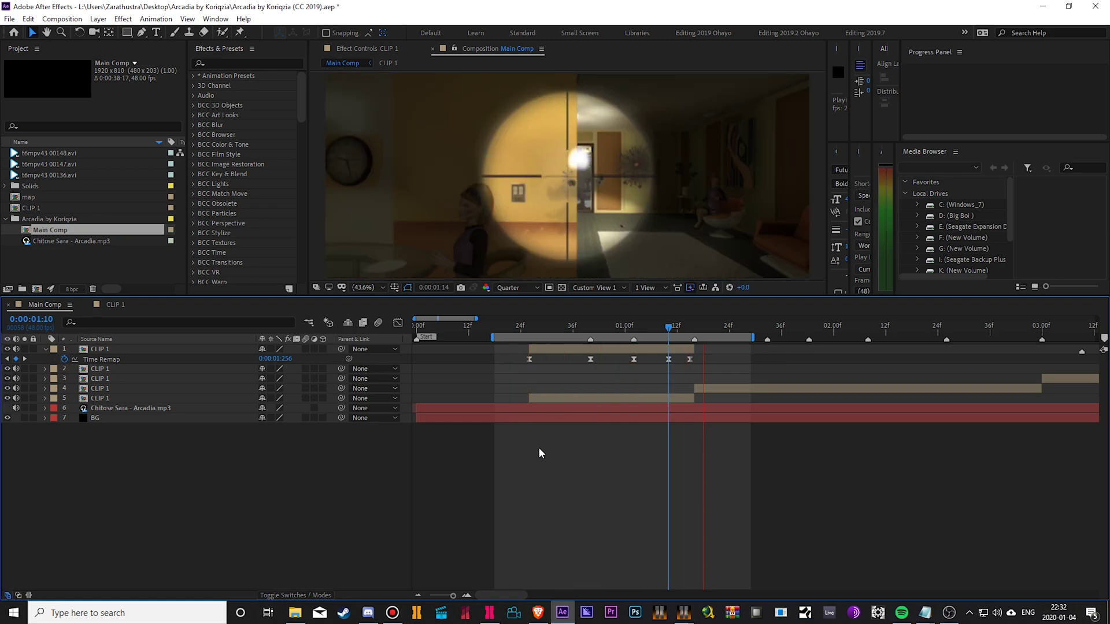
pyautogui.moveTo(583, 329); pyautogui.dragTo(696, 366)
pyautogui.press('`')
pyautogui.press('space')
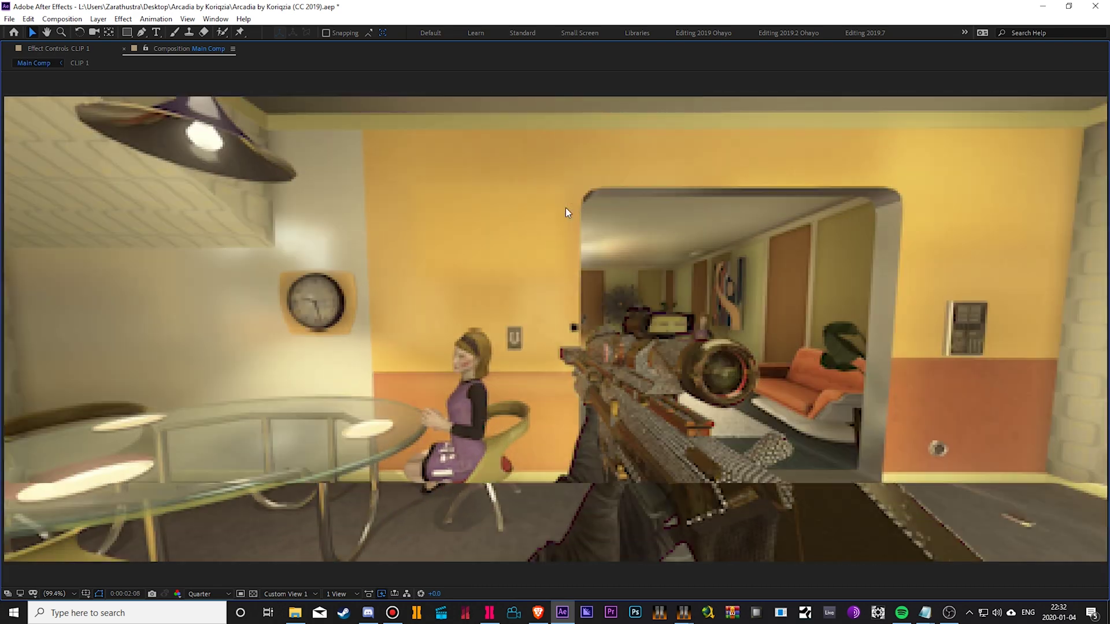
pyautogui.press('`')
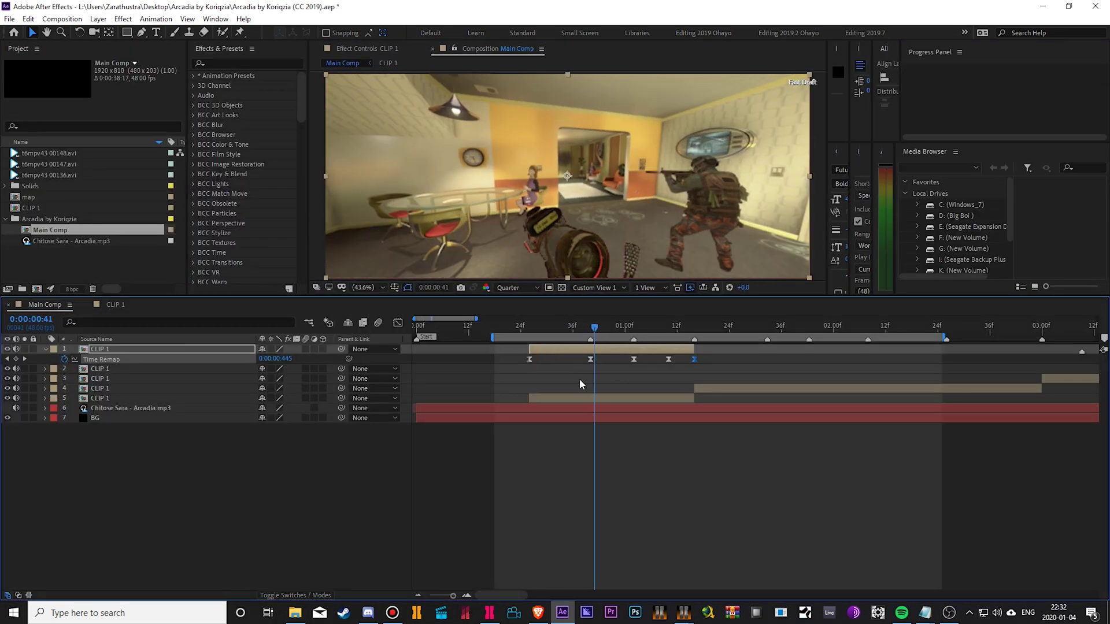
# Show all Time Remap keyframes of the topmost CLIP 1 layer in the Graph Editor and examine the curve's peaks and valleys
pyautogui.click(584, 382)
pyautogui.click(163, 361)
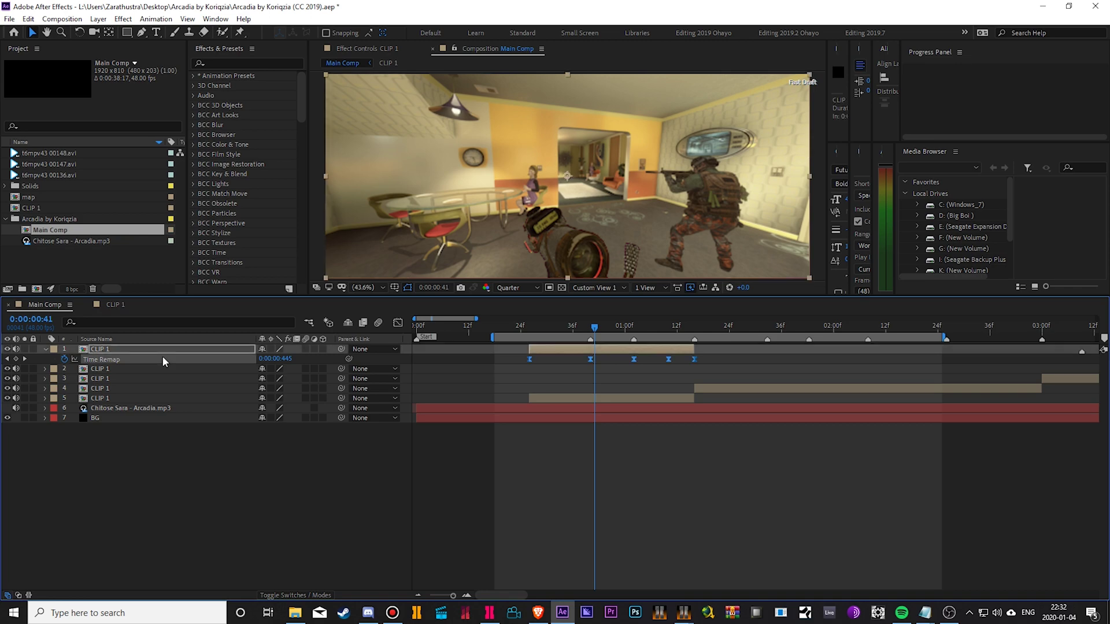
pyautogui.click(398, 323)
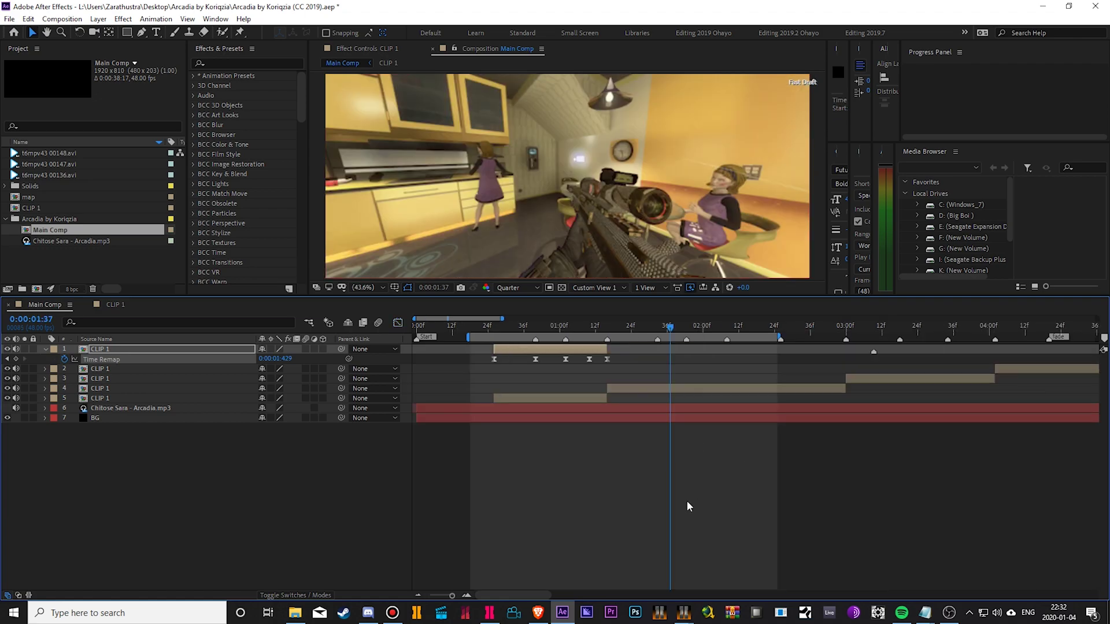
pyautogui.click(689, 506)
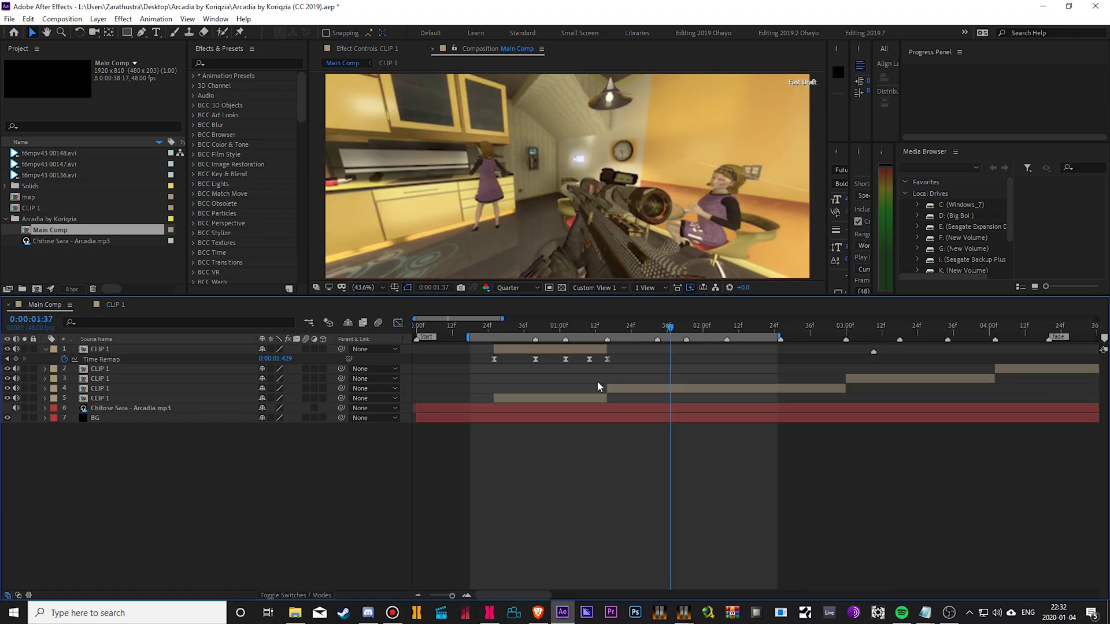
# Scrub the Main Comp to 0:00:02:03 and look over the following CLIP 1 segments, leaving no layer selected
pyautogui.moveTo(572, 333); pyautogui.dragTo(543, 356)
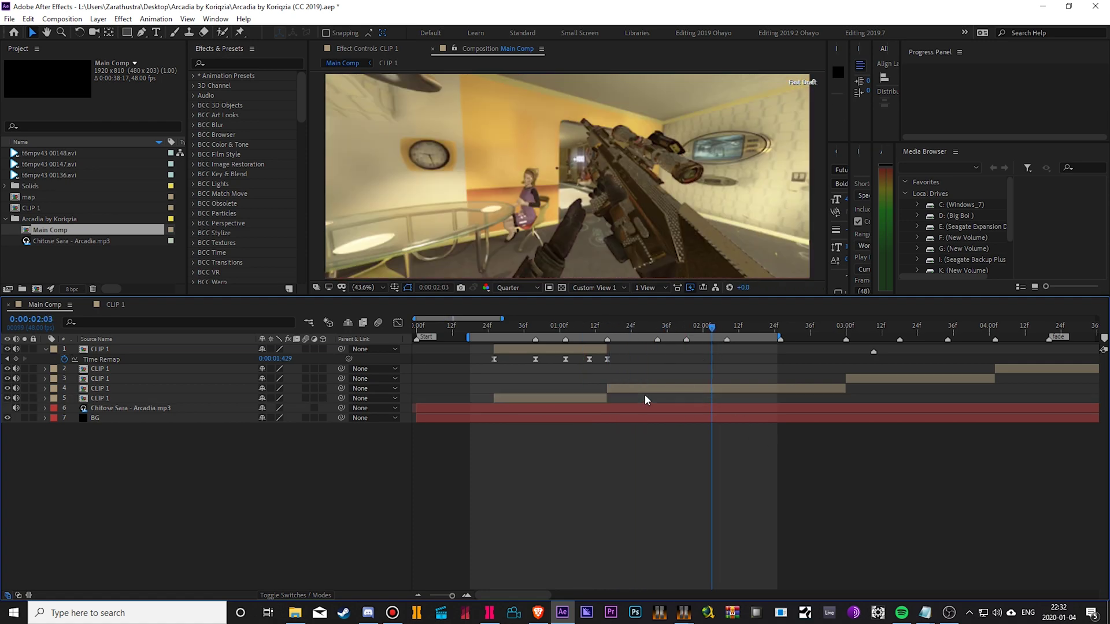
pyautogui.click(835, 389)
pyautogui.click(898, 382)
pyautogui.click(1032, 372)
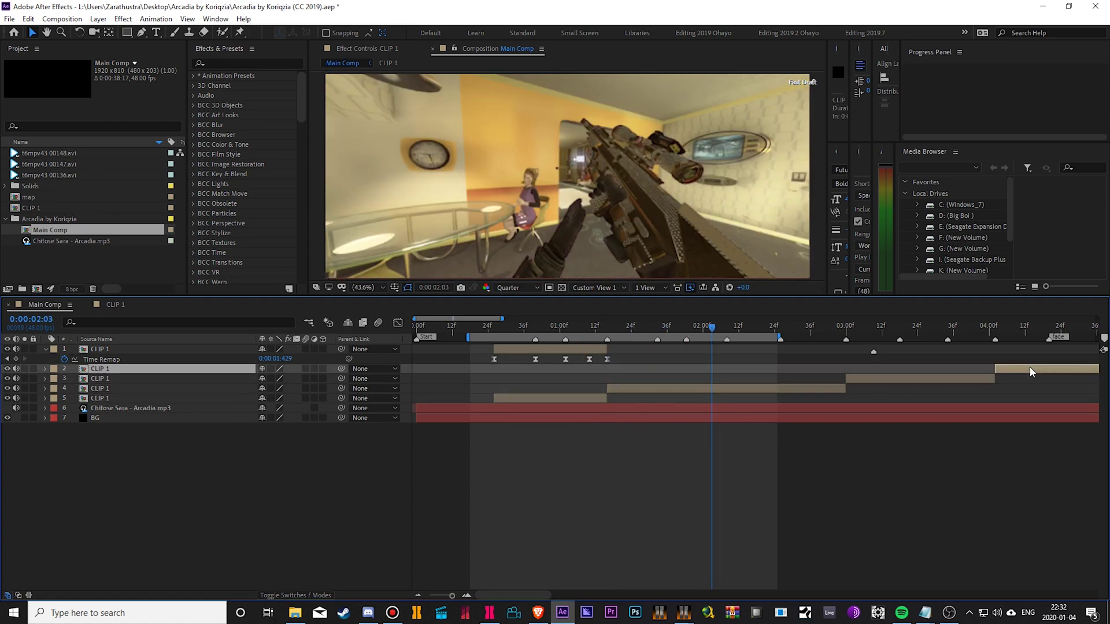
pyautogui.click(1038, 388)
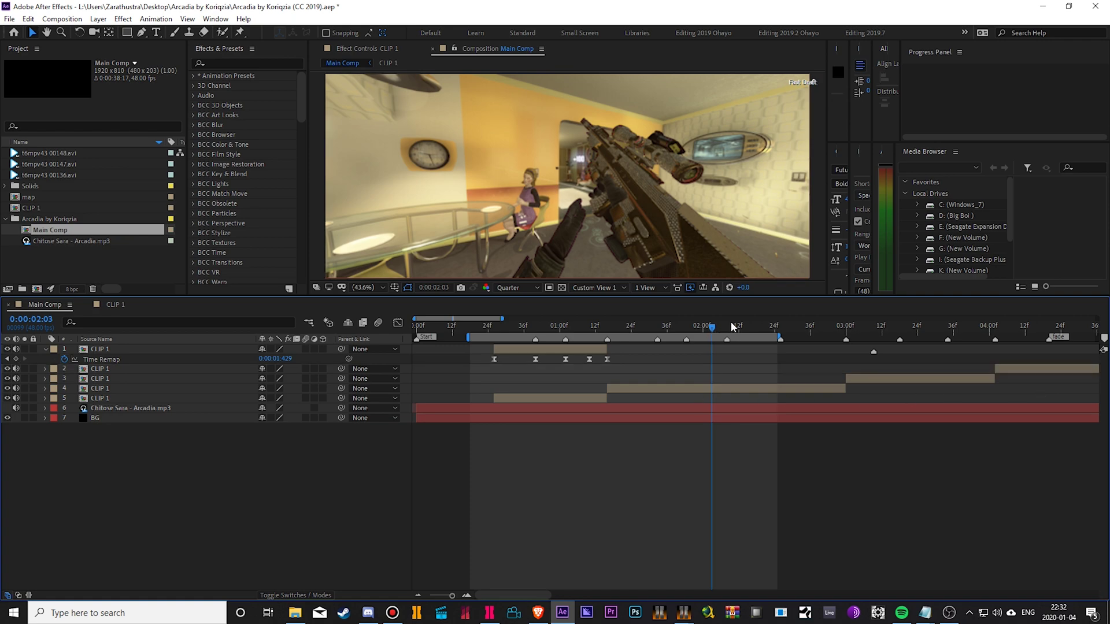